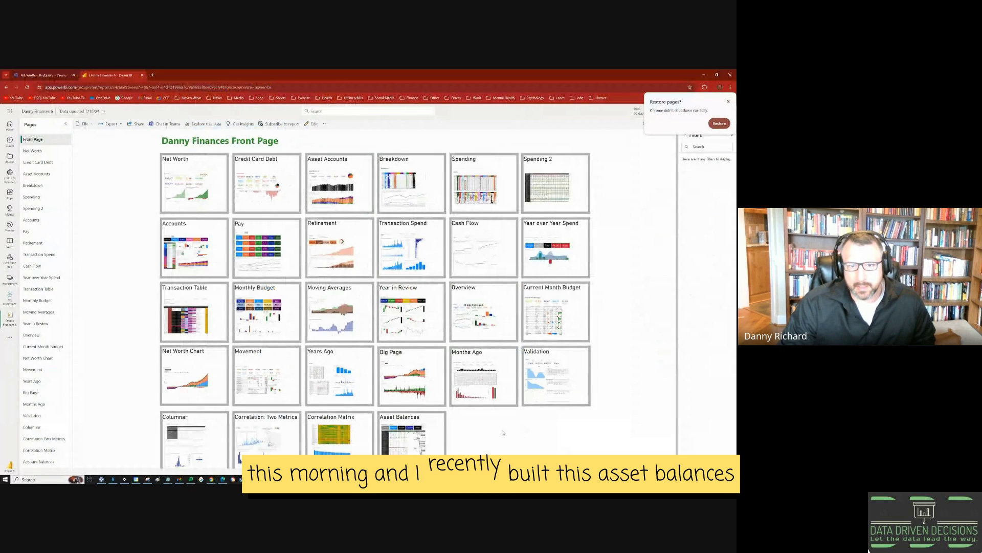
# Follow the Asset Balances thumbnail to the 2024-06 Account Balances page and scroll through it.
pyautogui.scroll(-1, 503, 433)
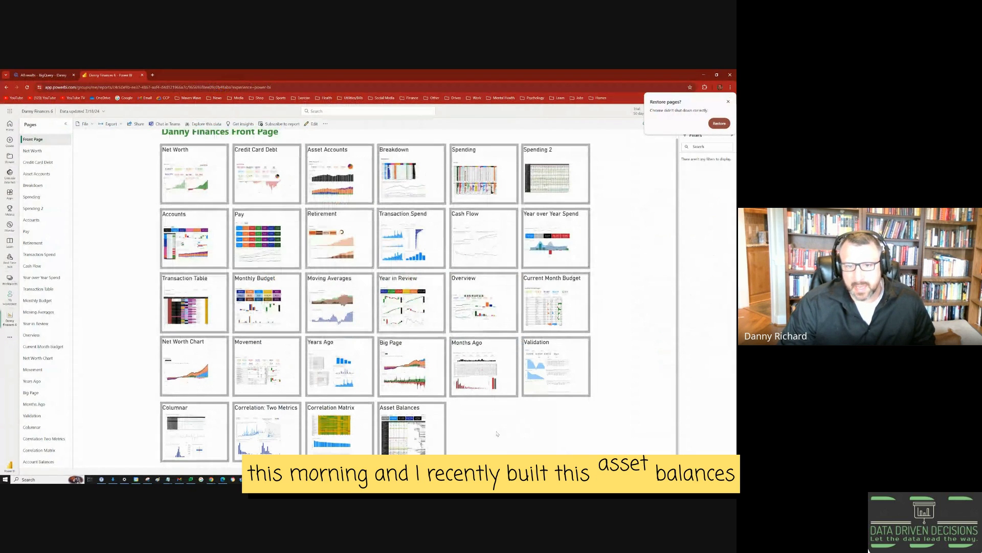
pyautogui.click(399, 432)
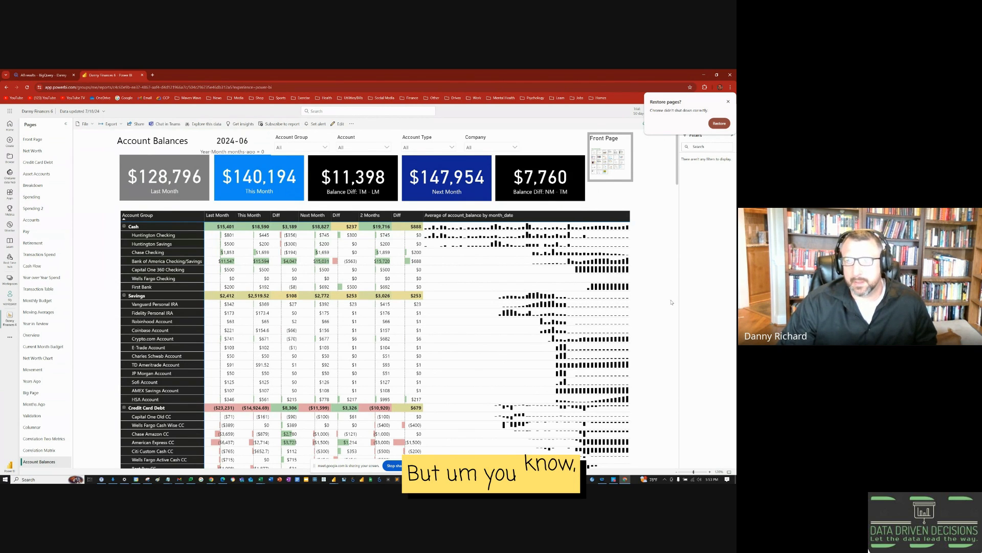
pyautogui.scroll(-3, 474, 209)
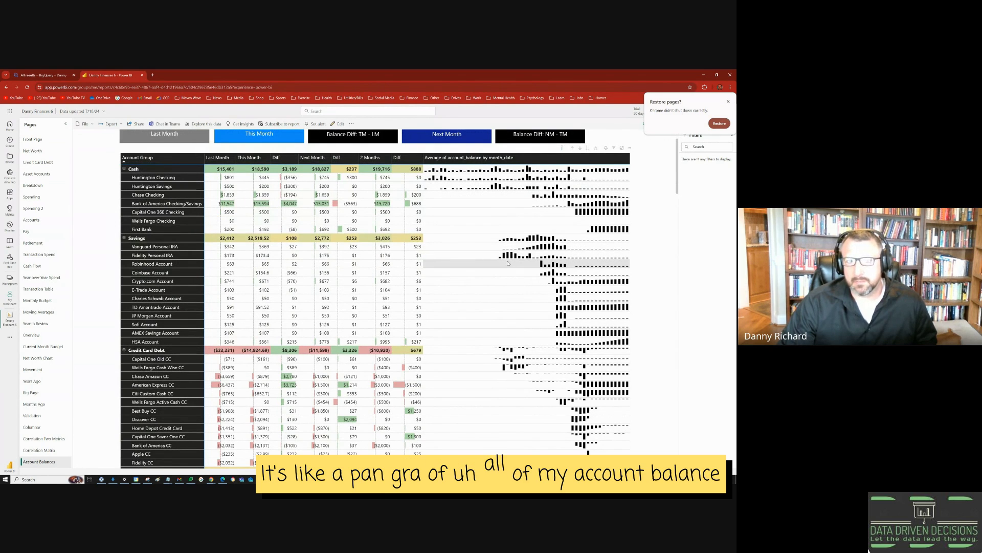
pyautogui.scroll(-5, 508, 264)
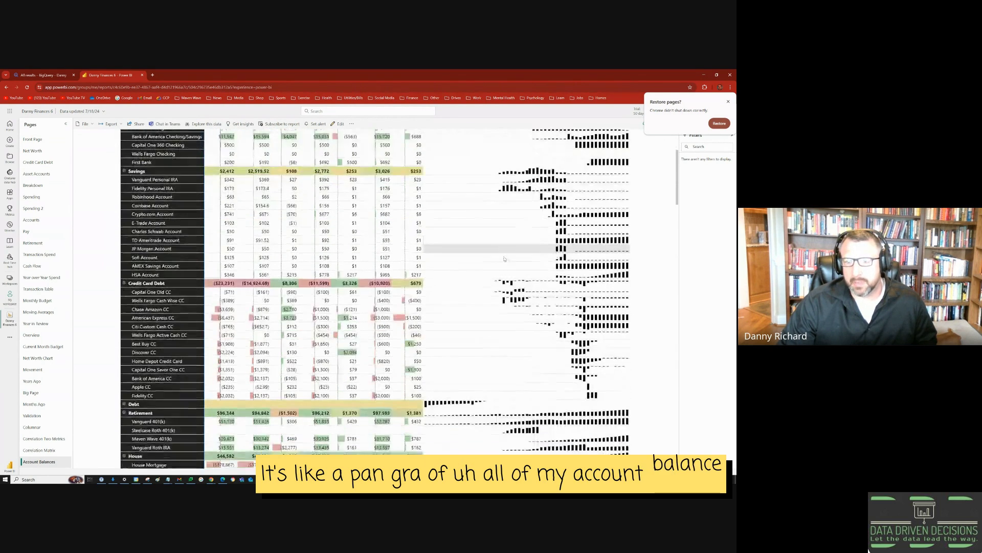
pyautogui.scroll(-2, 505, 258)
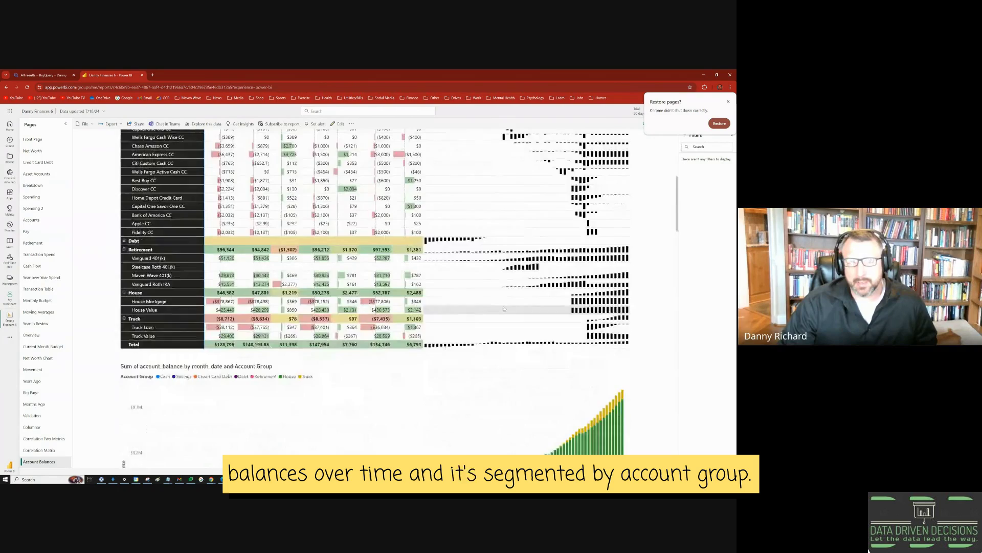
pyautogui.scroll(8, 504, 309)
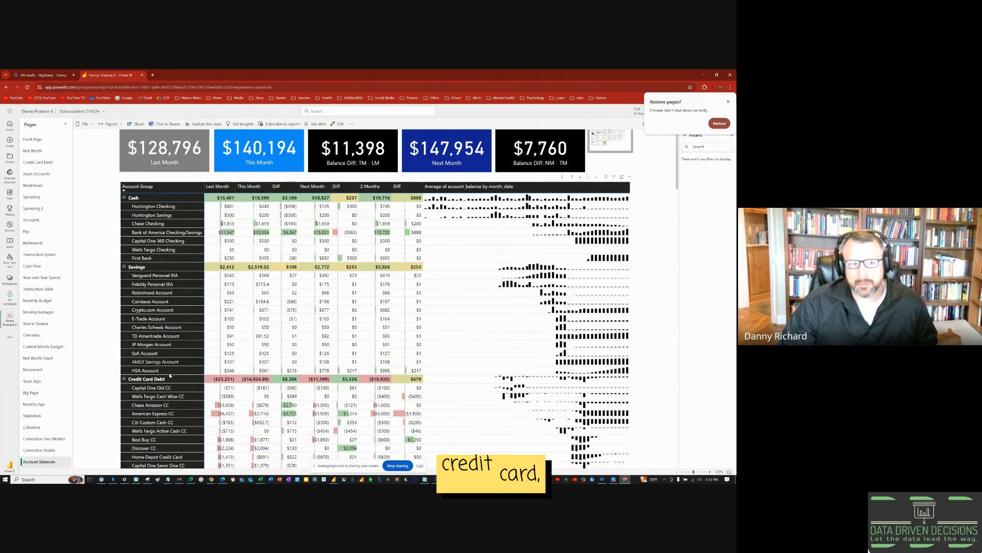
pyautogui.scroll(-5, 173, 378)
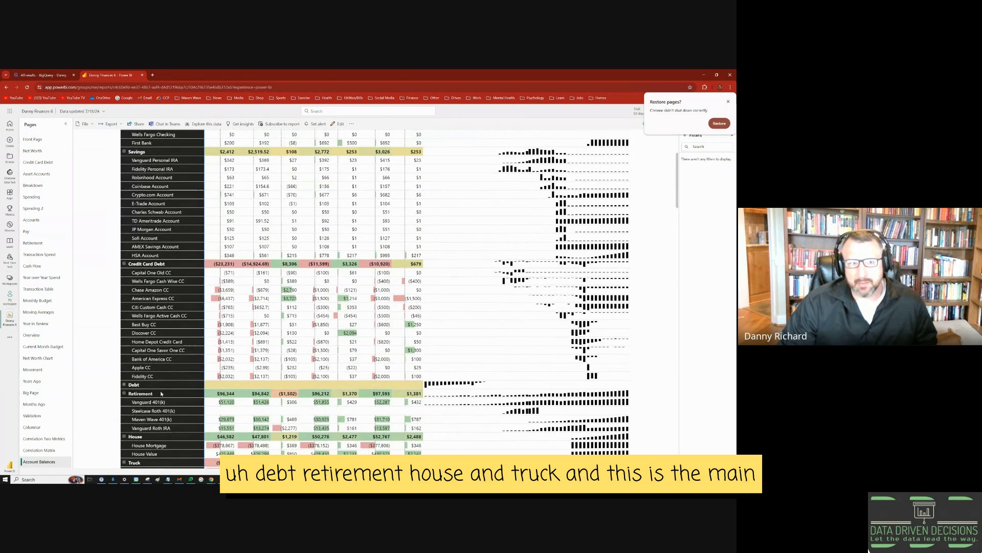
pyautogui.scroll(-3, 174, 404)
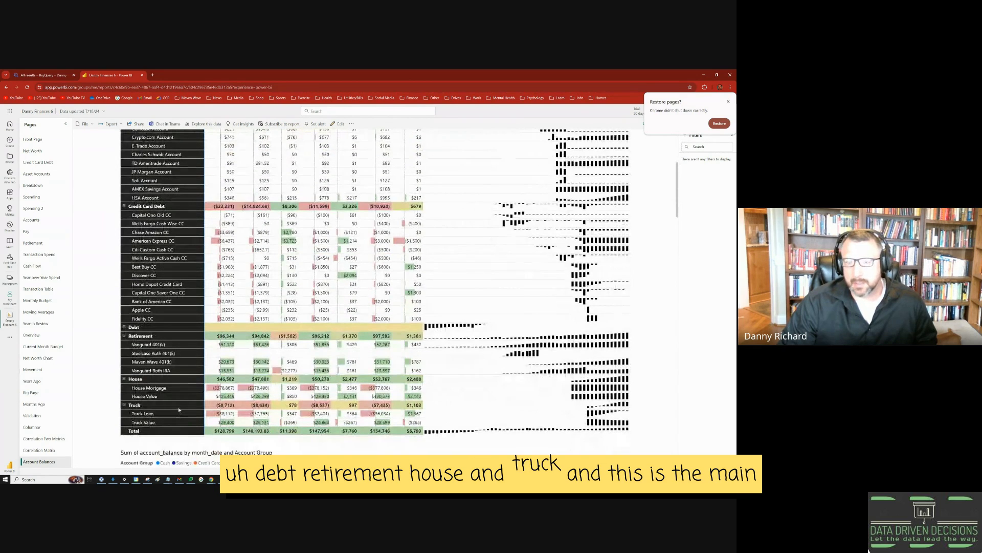
pyautogui.scroll(7, 169, 307)
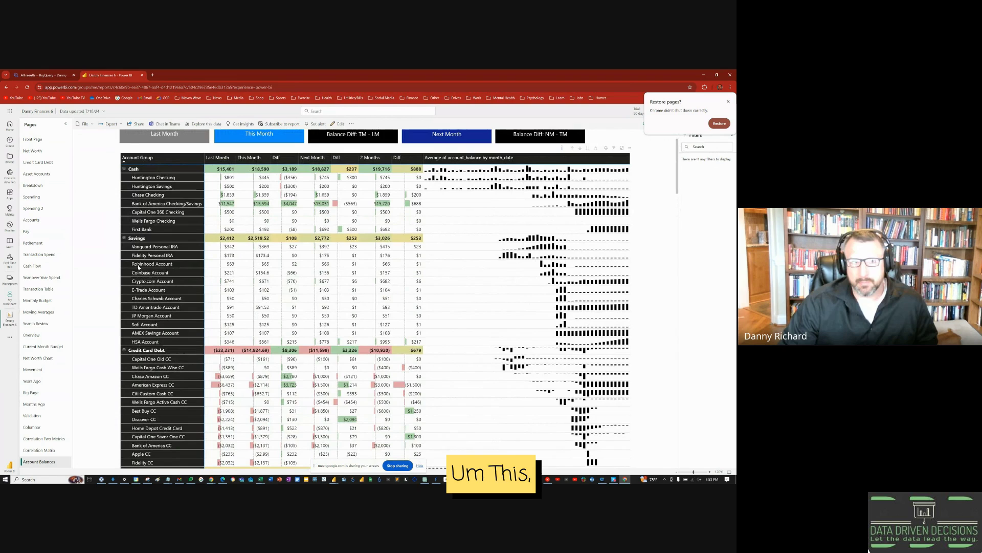
pyautogui.scroll(3, 138, 266)
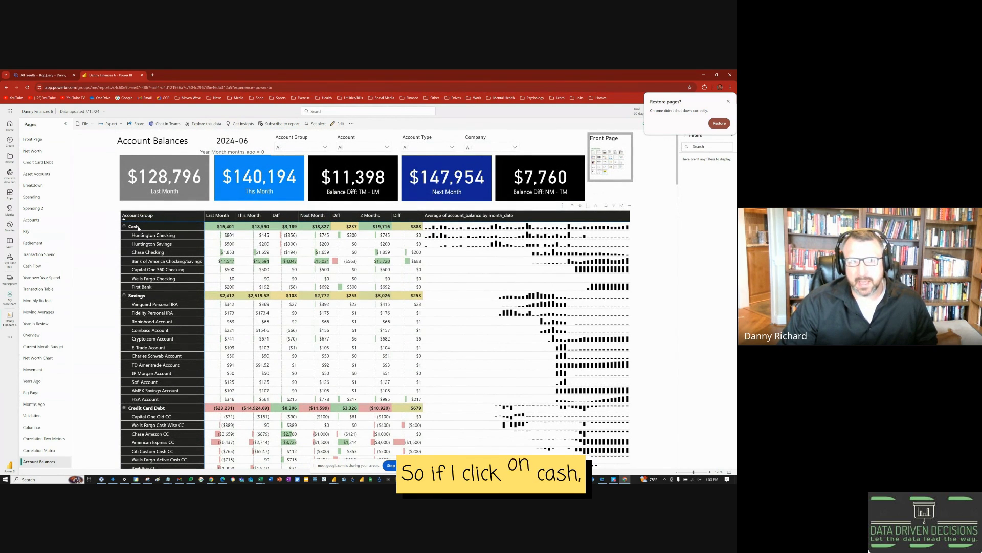
# Select the Cash row in the matrix and review the cash-only cards and balance charts.
pyautogui.click(134, 226)
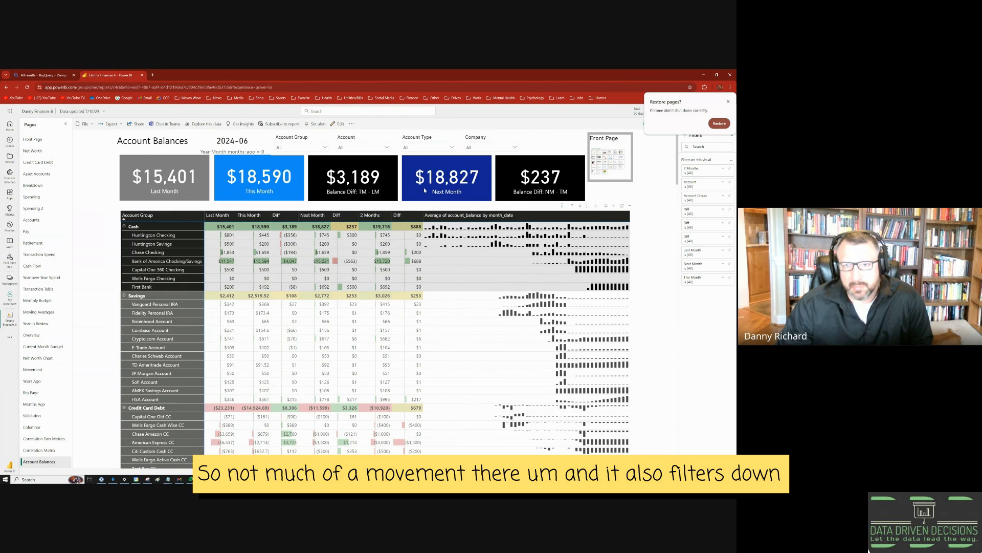
pyautogui.scroll(-3, 166, 231)
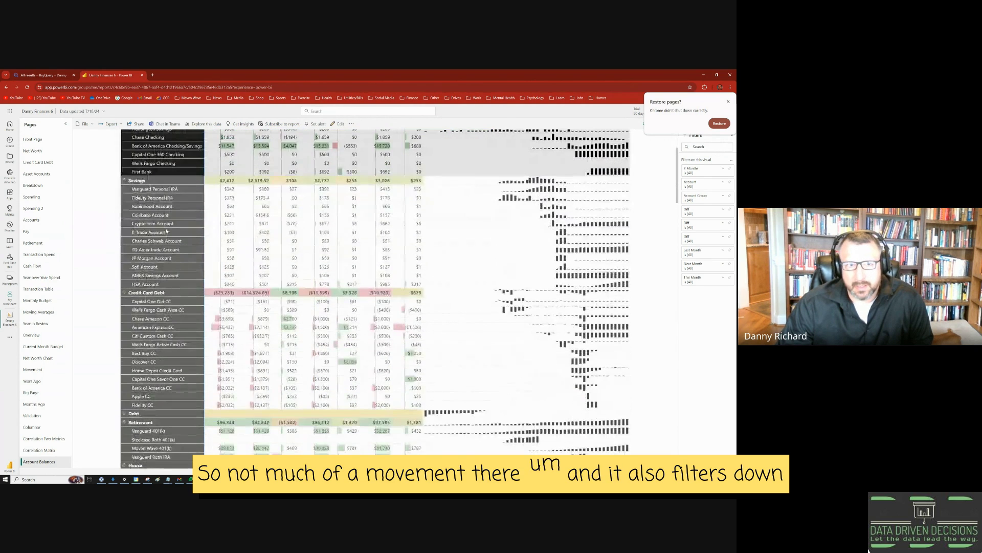
pyautogui.scroll(-10, 167, 232)
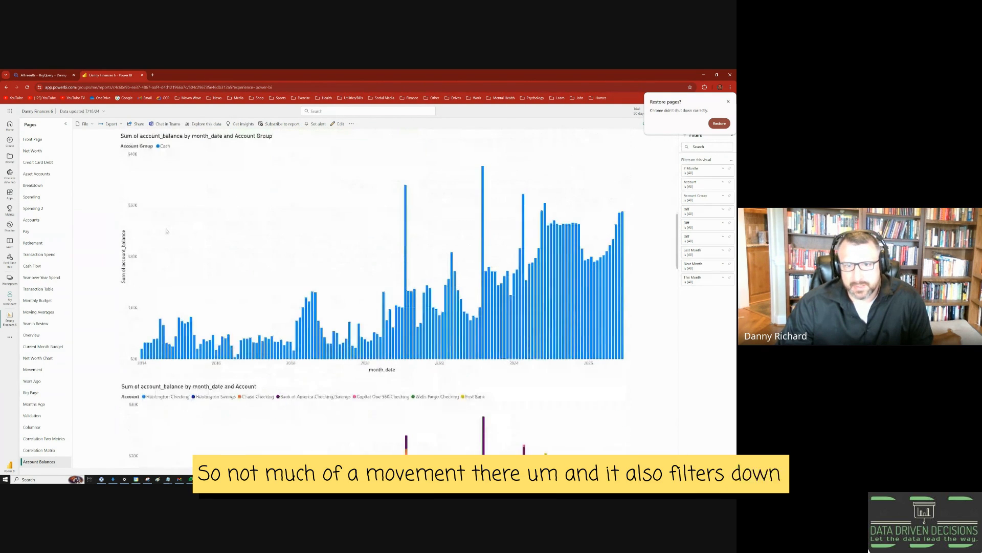
pyautogui.scroll(-1, 166, 231)
pyautogui.scroll(1, 255, 348)
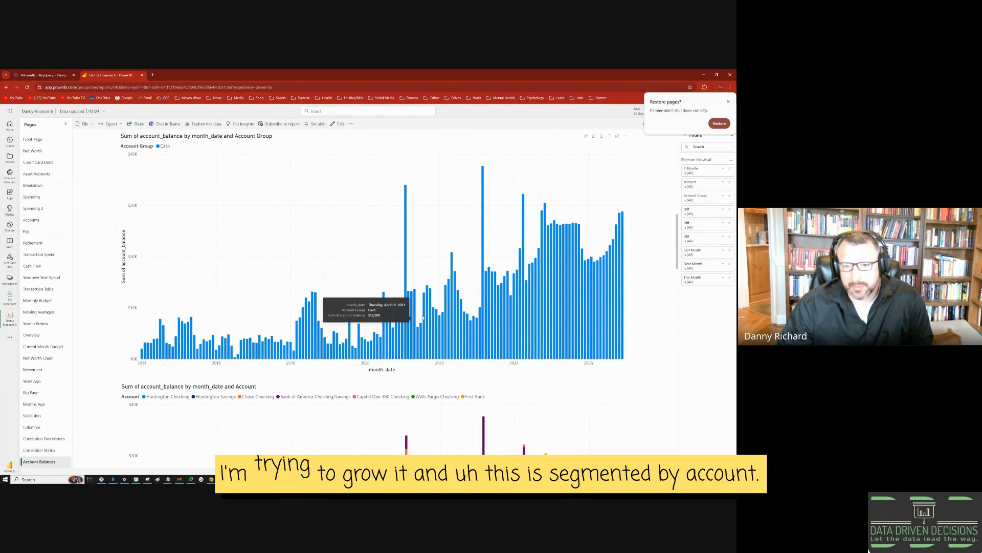
pyautogui.scroll(-3, 417, 326)
pyautogui.scroll(-1, 422, 323)
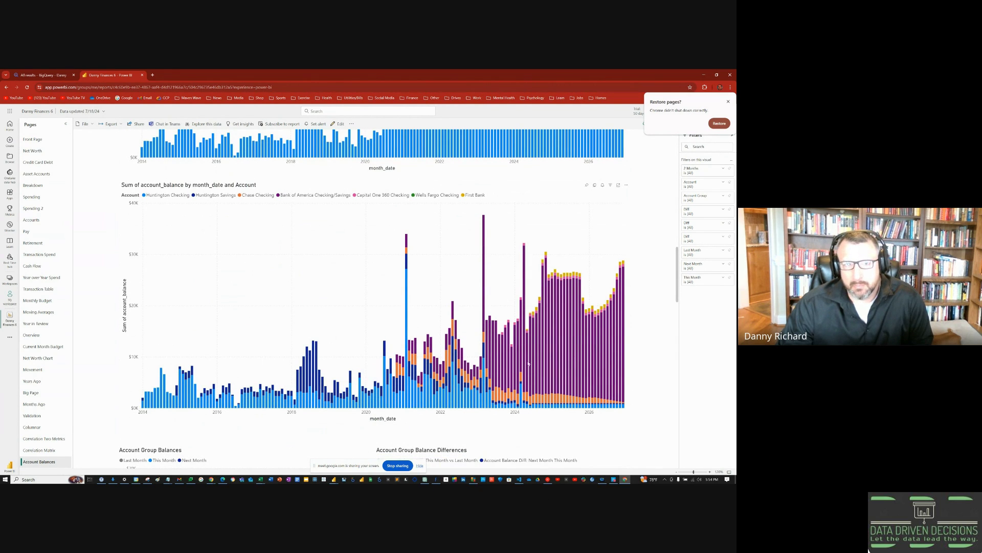
pyautogui.moveTo(535, 367)
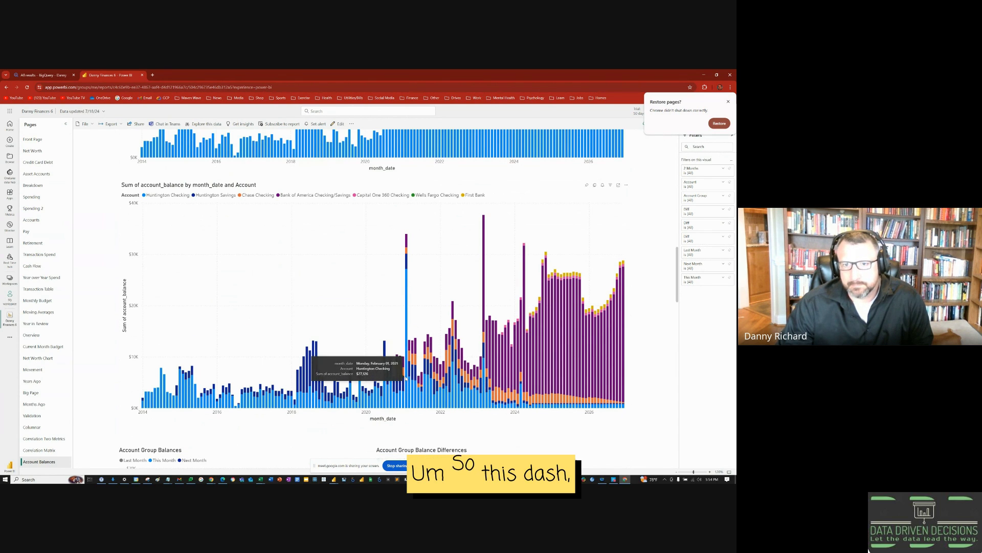
pyautogui.scroll(-2, 406, 378)
pyautogui.scroll(10, 406, 378)
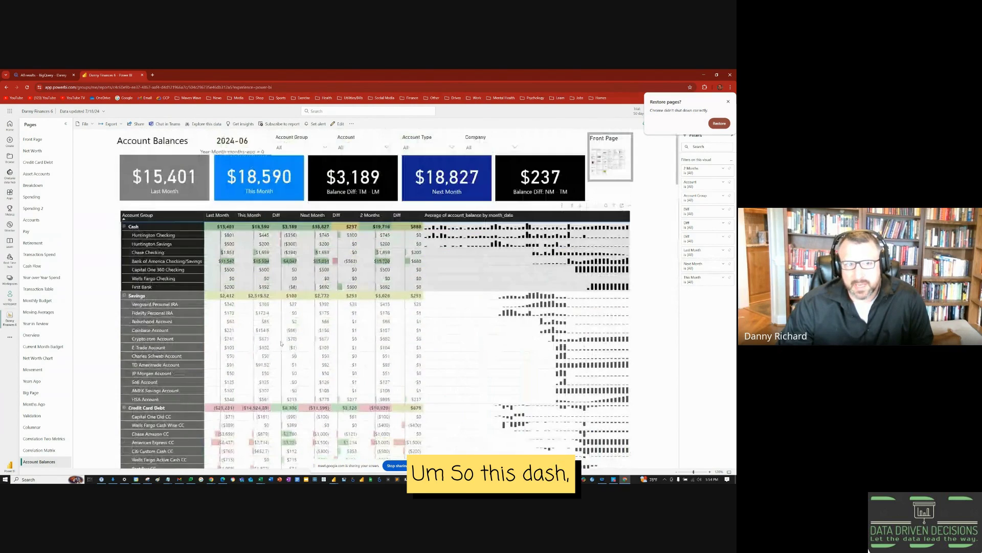
# Deselect Cash so the page shows all account groups again.
pyautogui.click(150, 229)
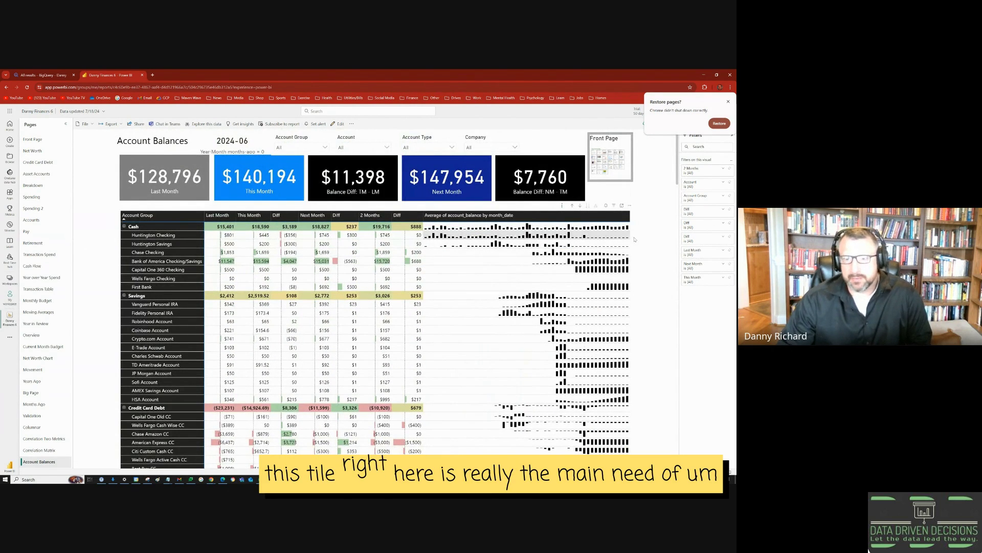
pyautogui.scroll(-1, 656, 261)
pyautogui.scroll(-5, 656, 261)
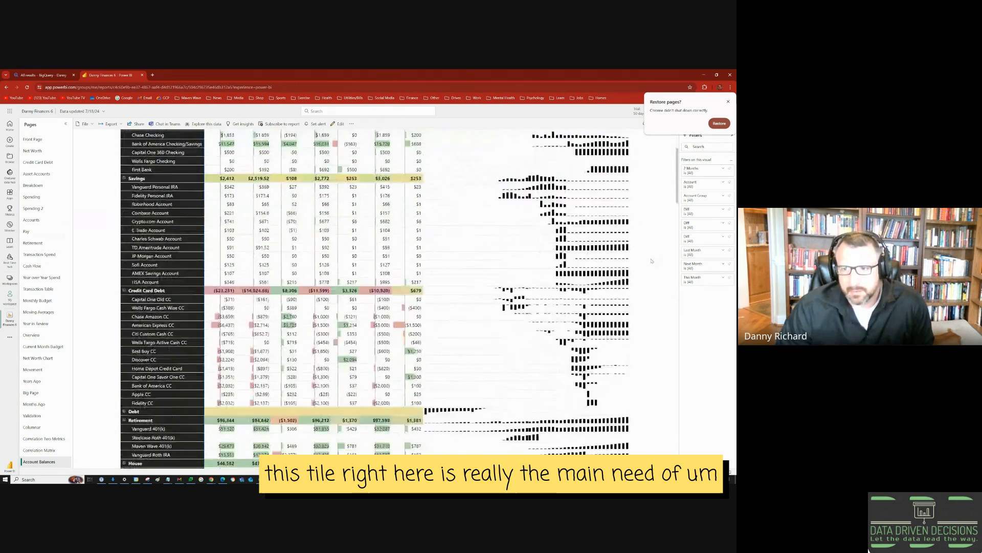
pyautogui.scroll(5, 642, 275)
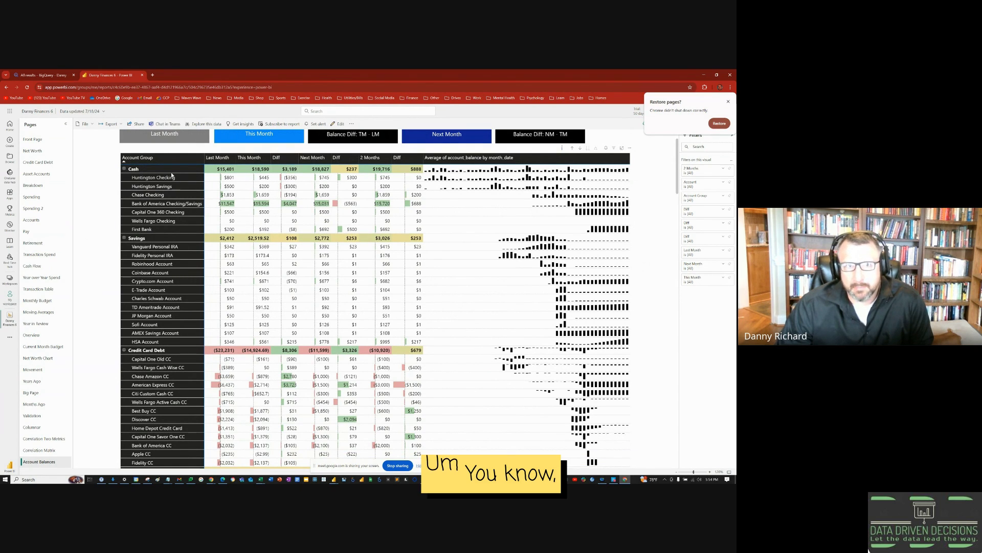
# Collapse the Cash, Savings, Credit Card Debt, Retirement, House and Truck rows to group totals.
pyautogui.click(123, 169)
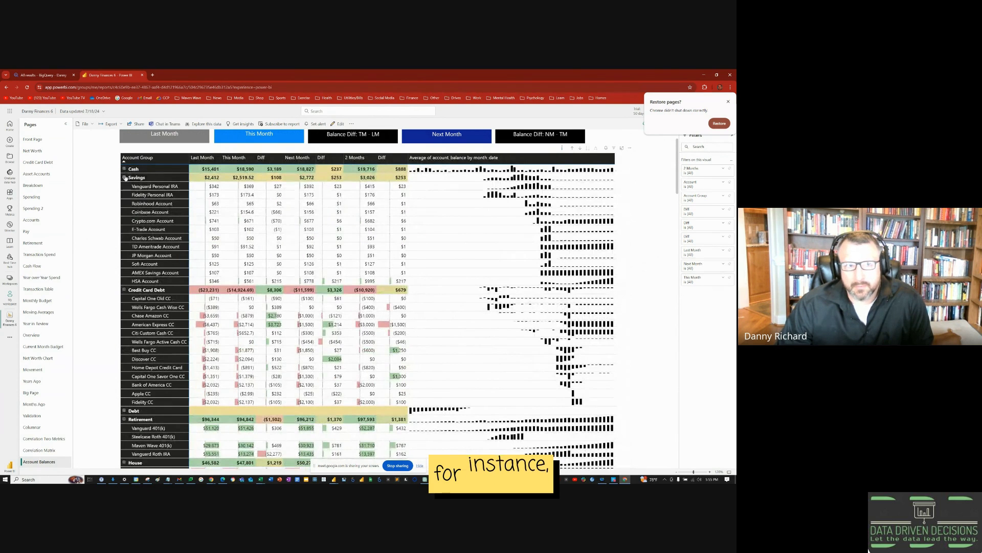
pyautogui.click(123, 177)
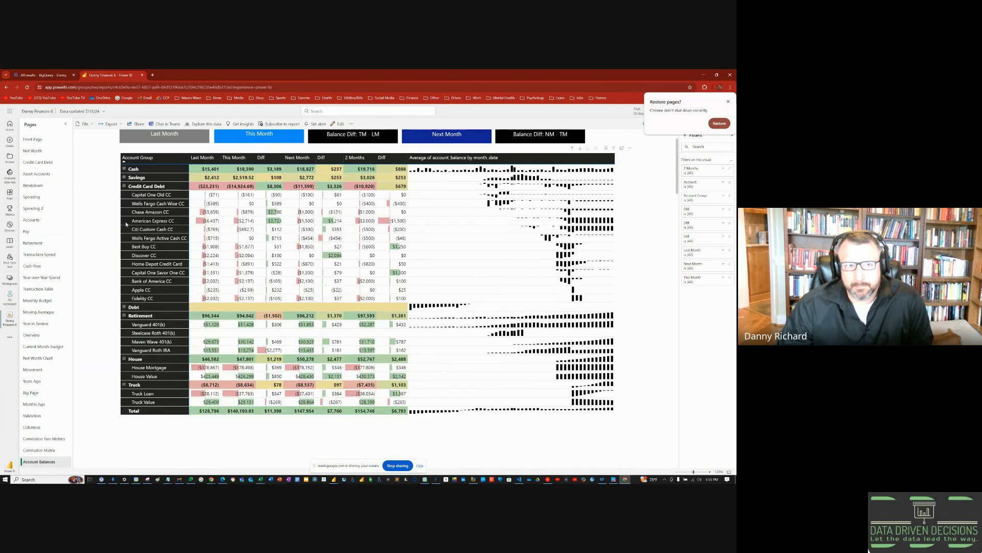
pyautogui.click(124, 186)
pyautogui.click(124, 203)
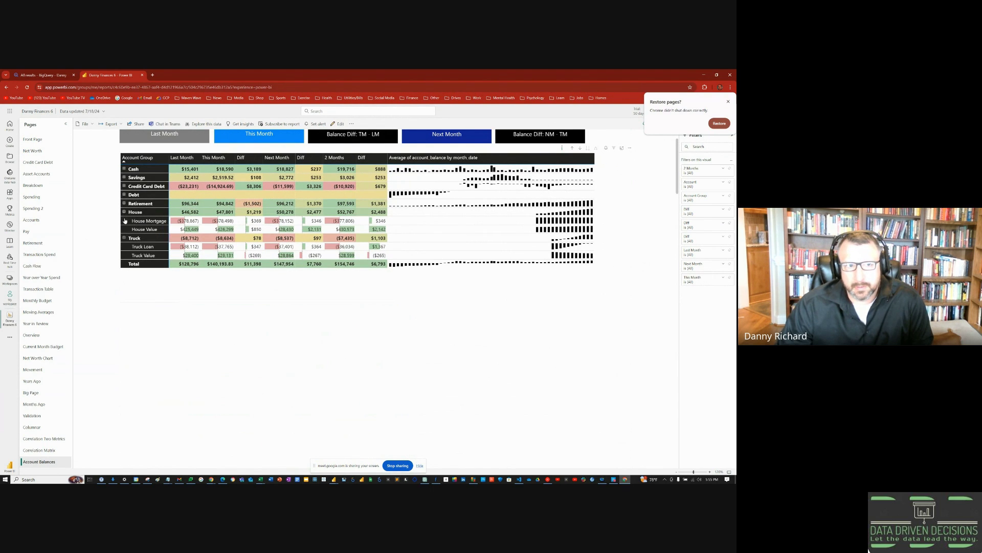
pyautogui.click(124, 211)
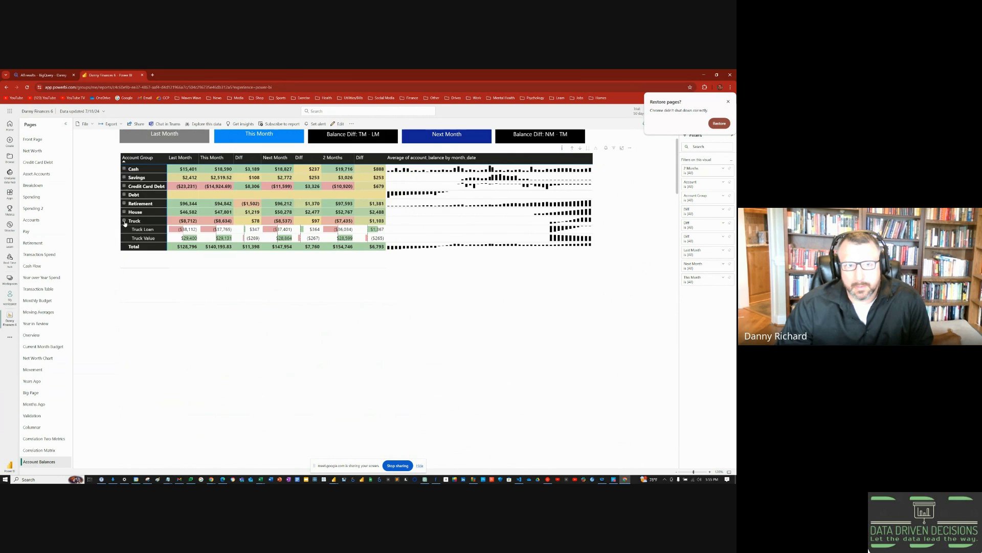
pyautogui.click(123, 221)
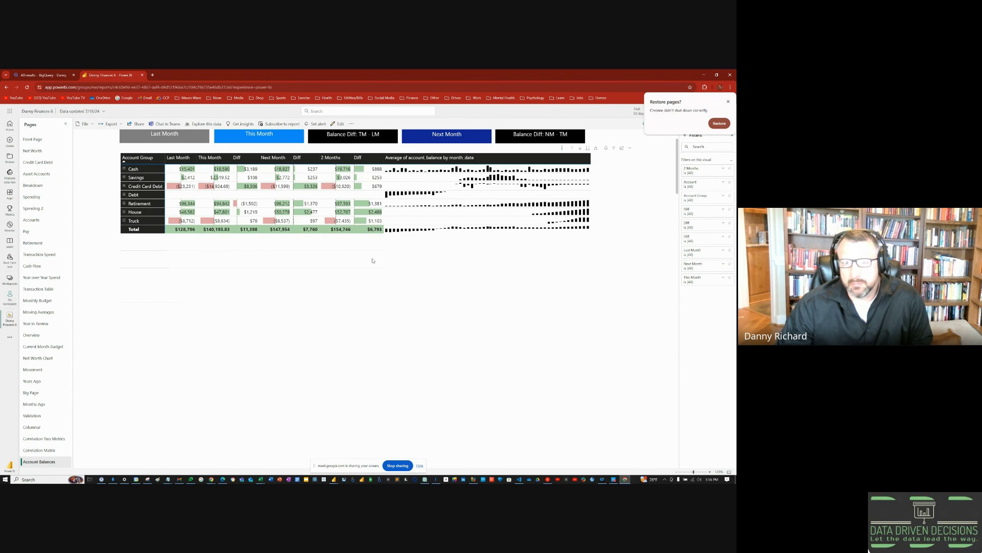
pyautogui.scroll(2, 373, 260)
pyautogui.scroll(-8, 373, 260)
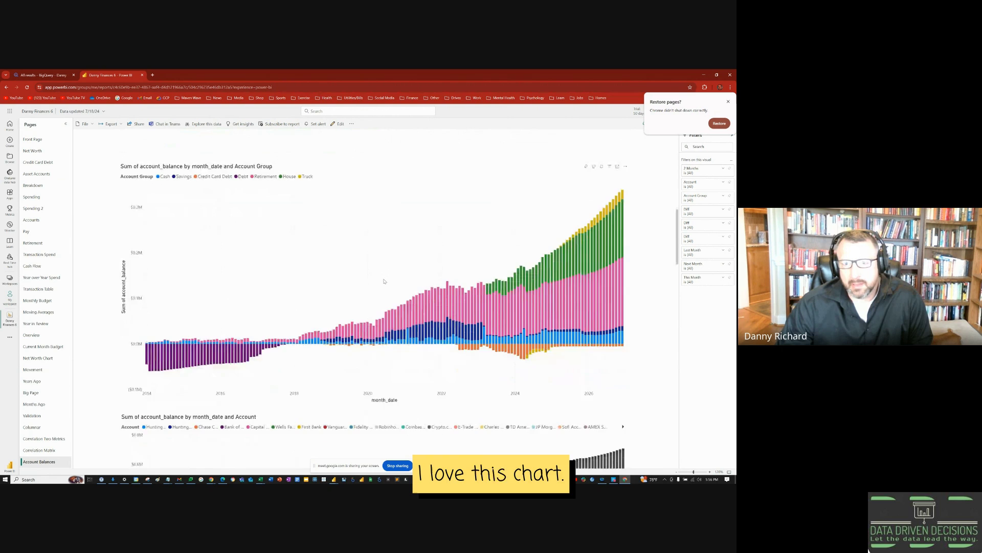
pyautogui.scroll(-1, 384, 281)
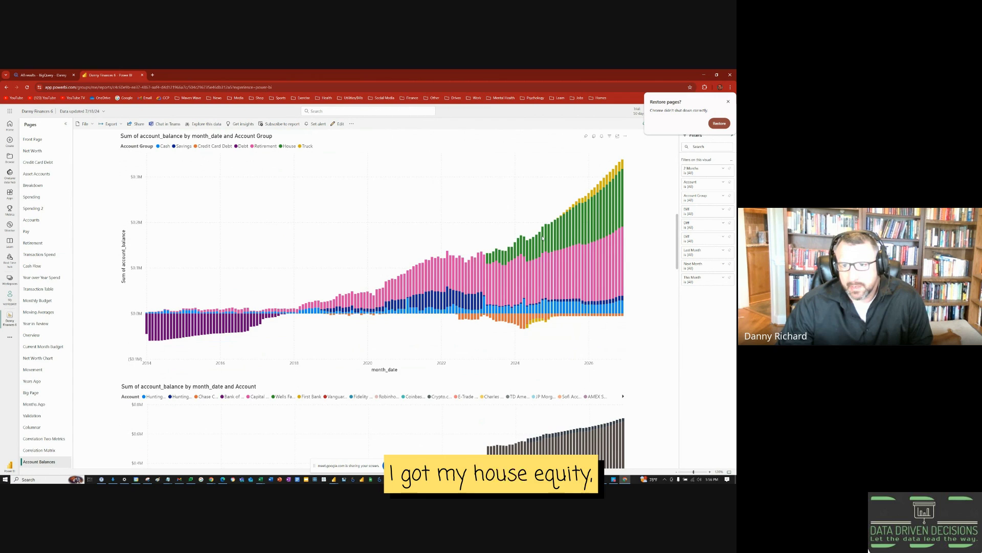
pyautogui.moveTo(543, 238)
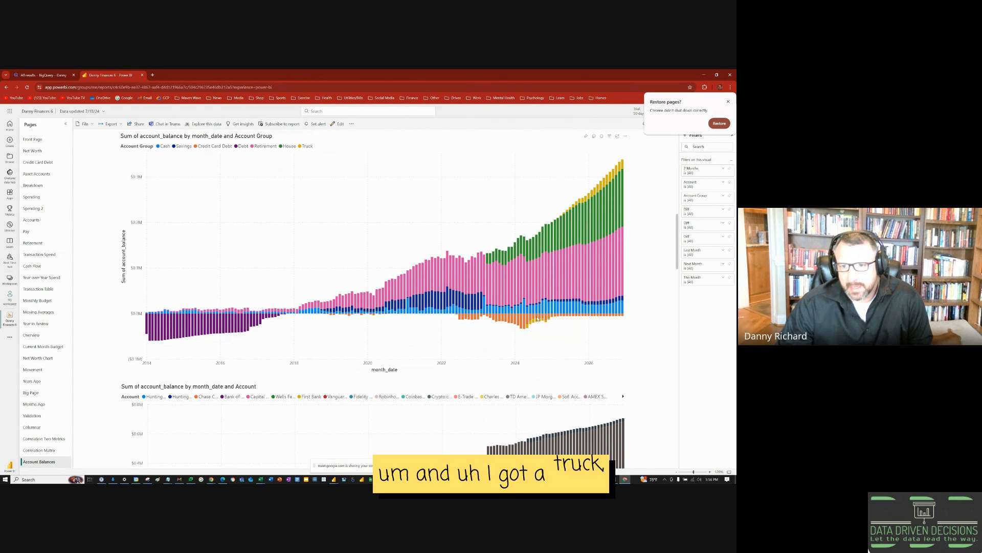
pyautogui.moveTo(538, 322)
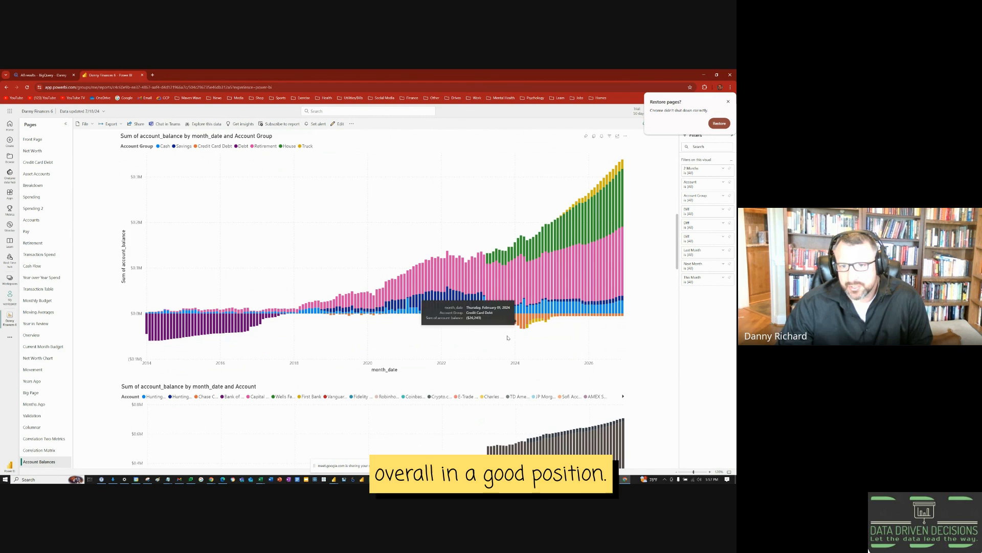
pyautogui.scroll(-3, 532, 265)
pyautogui.scroll(-1, 532, 265)
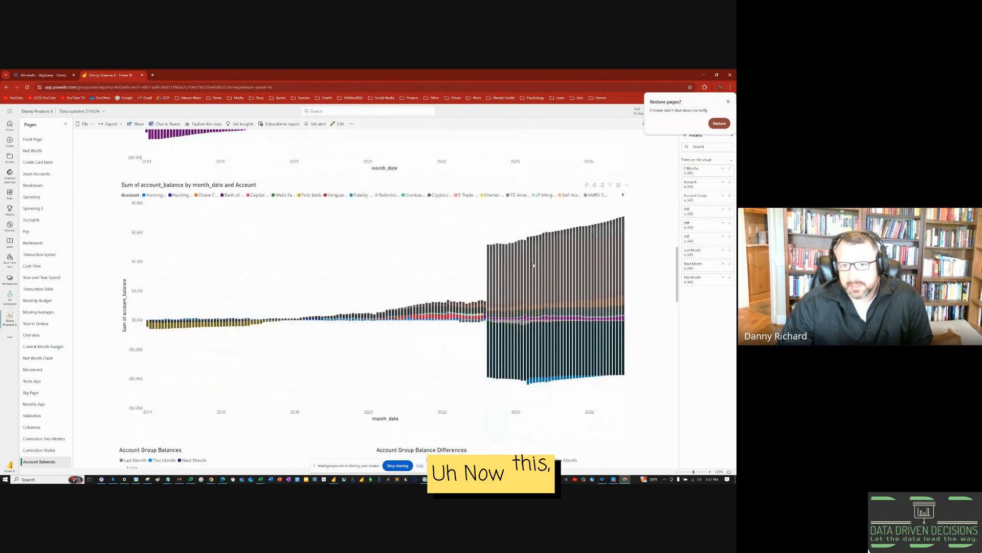
pyautogui.scroll(-1, 505, 218)
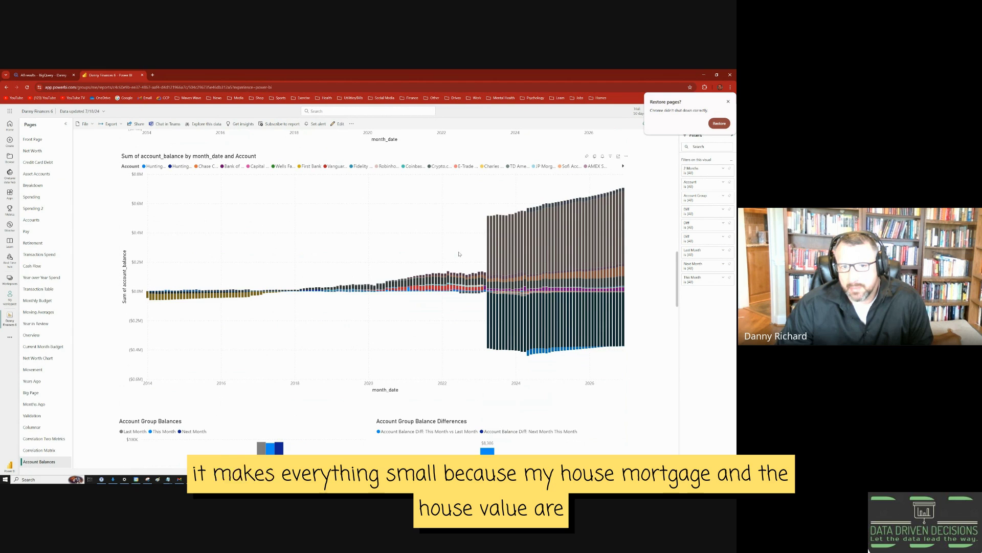
pyautogui.moveTo(491, 253)
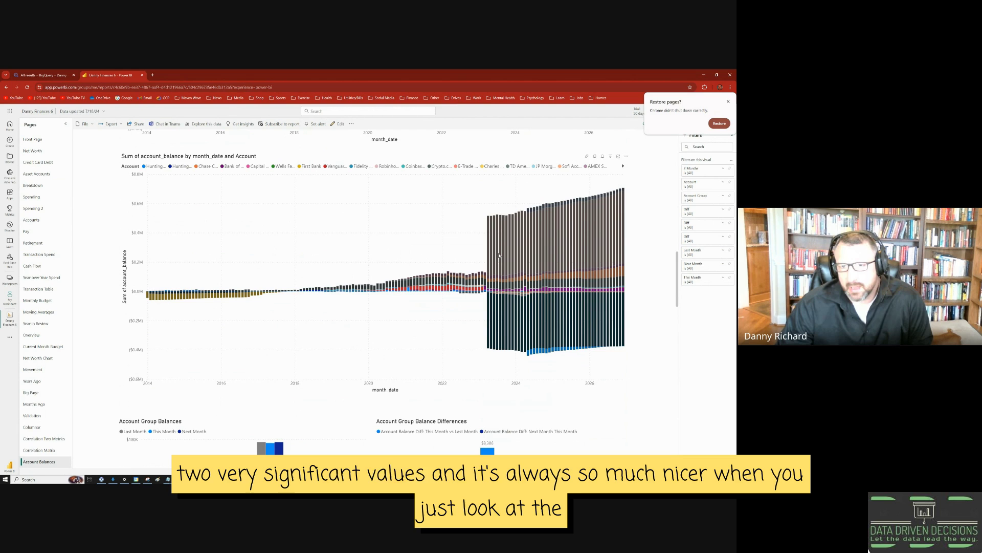
pyautogui.scroll(5, 499, 255)
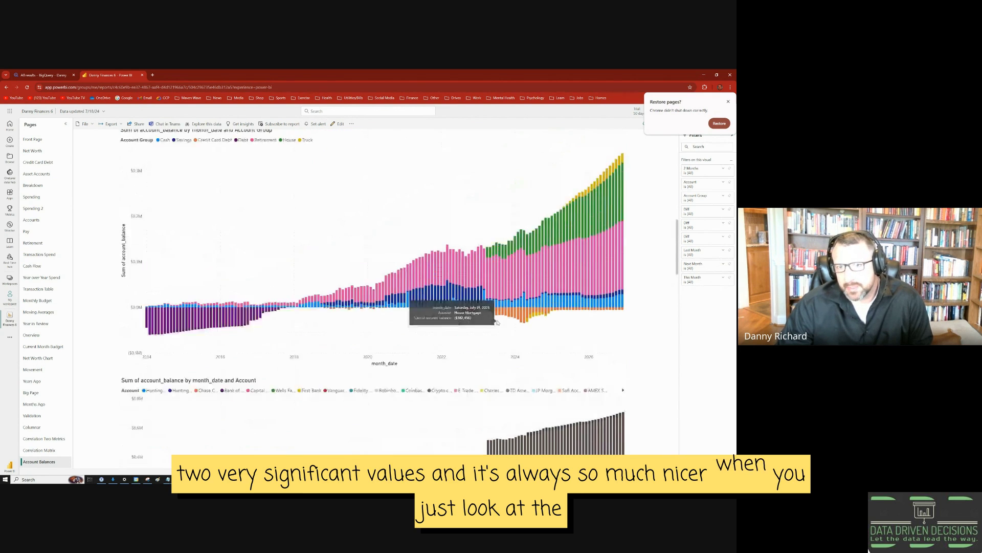
pyautogui.scroll(-3, 522, 316)
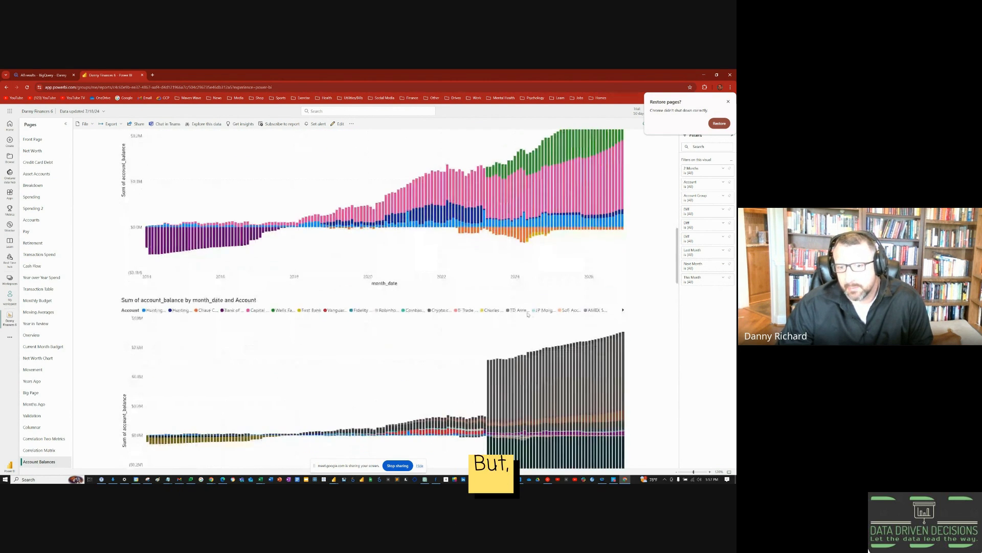
pyautogui.scroll(-2, 528, 315)
pyautogui.scroll(6, 522, 318)
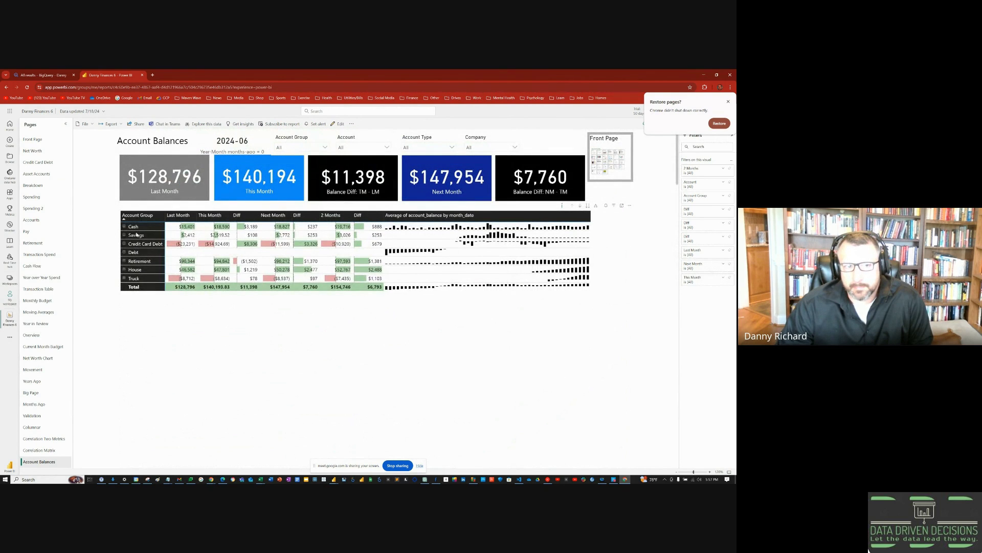
# Select the Savings row so the cards read $2,520 this month, $2,412 last and $2,772 next.
pyautogui.click(137, 234)
pyautogui.scroll(-10, 372, 342)
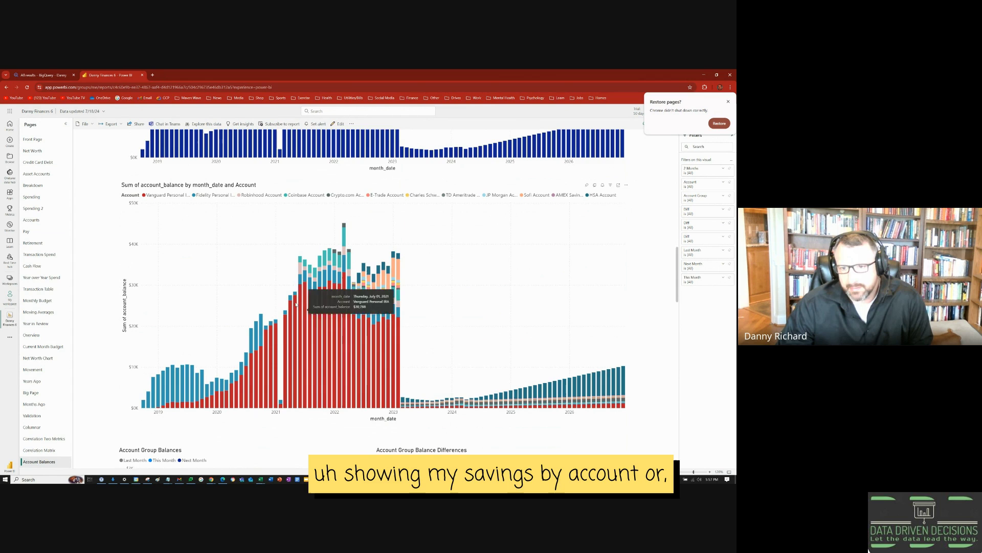
pyautogui.scroll(10, 389, 307)
pyautogui.scroll(5, 353, 305)
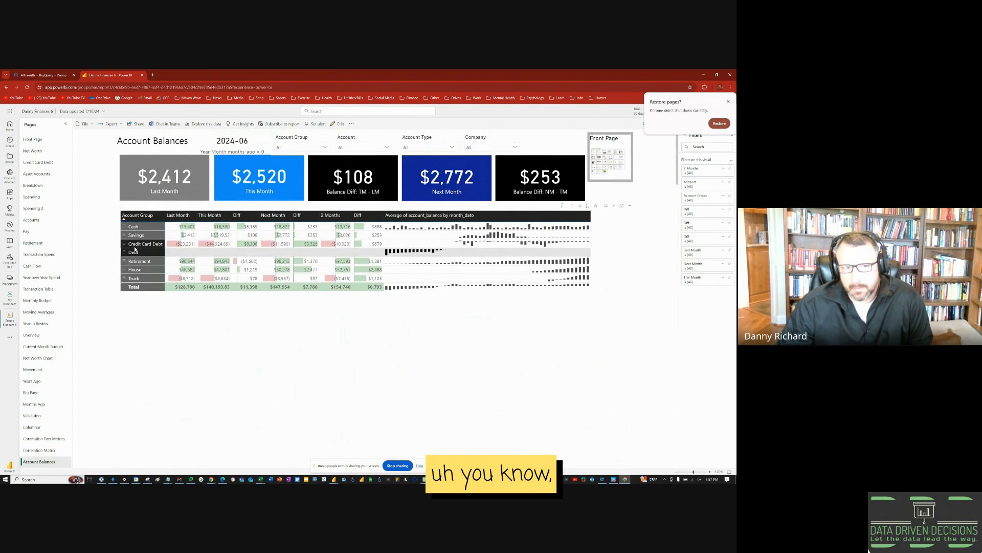
# Select Credit Card Debt and review the card accounts' negative balances in the stacked chart.
pyautogui.click(139, 244)
pyautogui.scroll(-5, 214, 307)
pyautogui.scroll(-8, 216, 308)
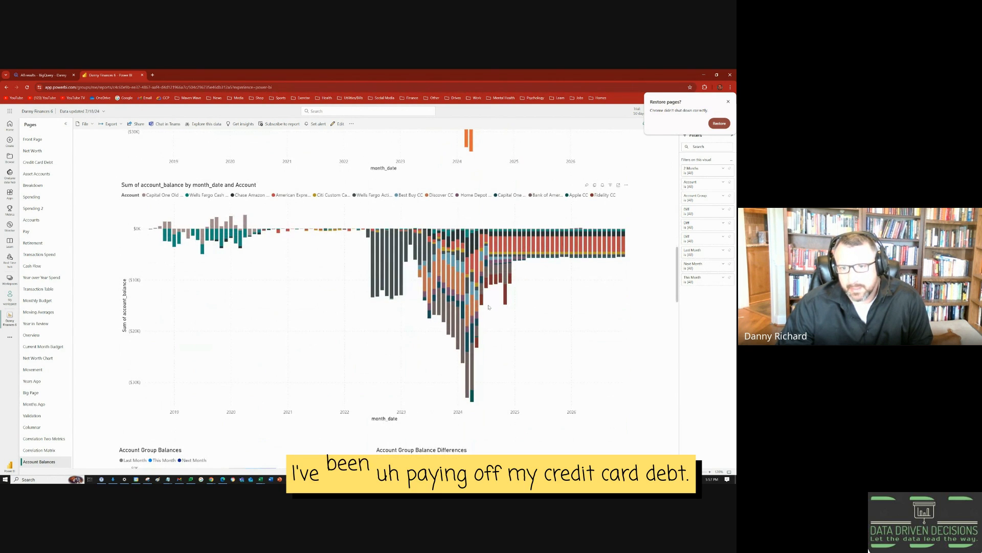
pyautogui.moveTo(483, 293)
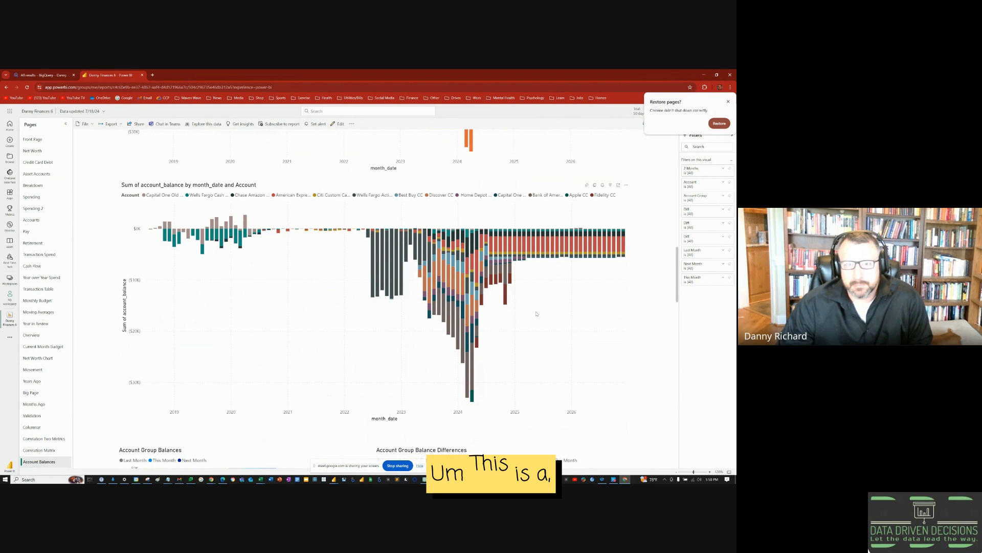
pyautogui.scroll(6, 537, 314)
pyautogui.scroll(-4, 540, 327)
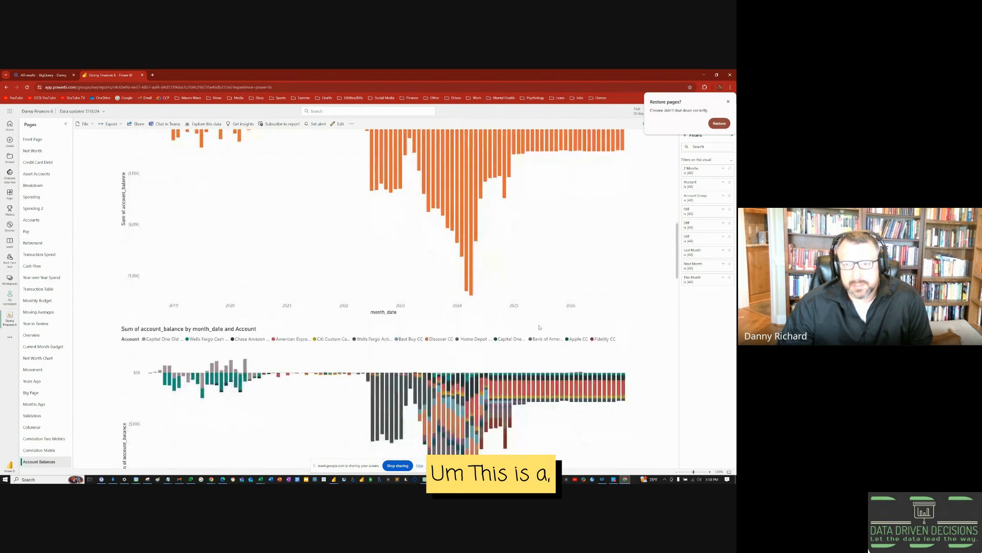
# Expand Savings, Credit Card Debt, Retirement, House and Truck into their individual accounts.
pyautogui.scroll(8, 539, 327)
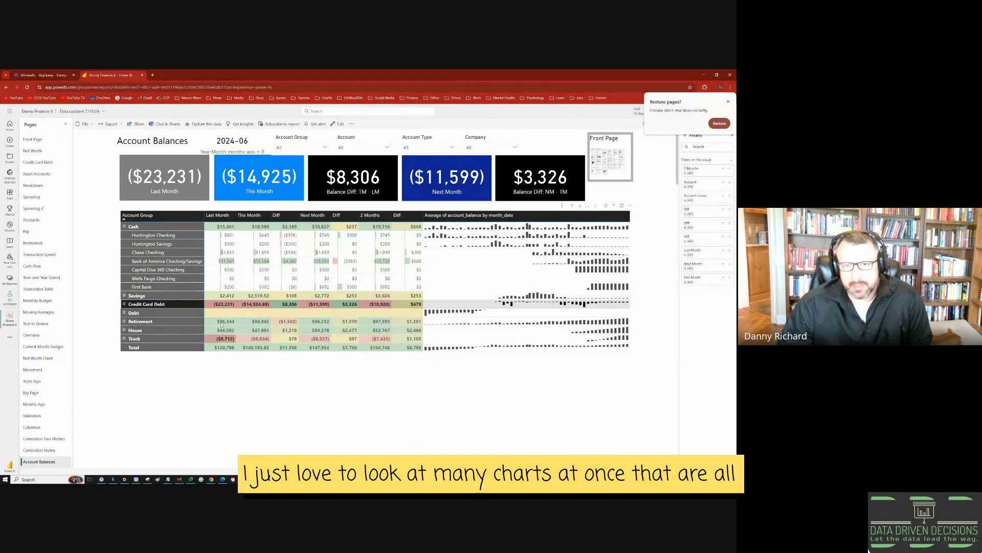
pyautogui.click(124, 295)
pyautogui.scroll(-3, 130, 315)
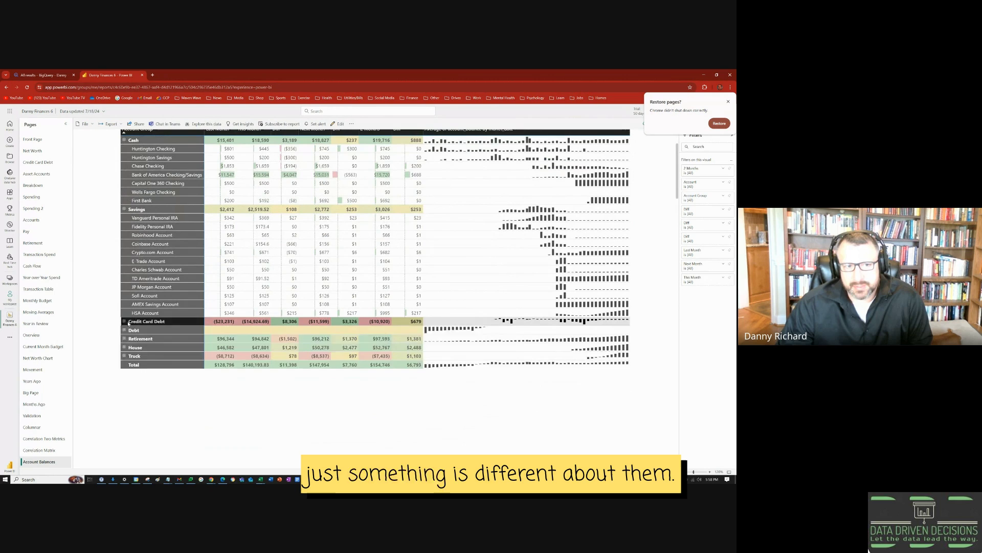
pyautogui.click(124, 321)
pyautogui.scroll(-2, 132, 379)
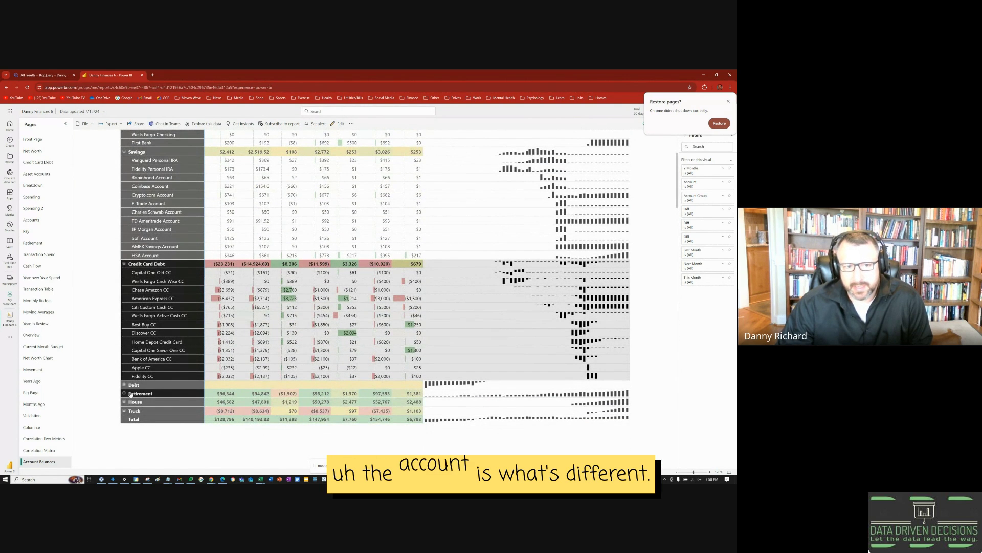
pyautogui.scroll(-2, 140, 361)
pyautogui.click(124, 336)
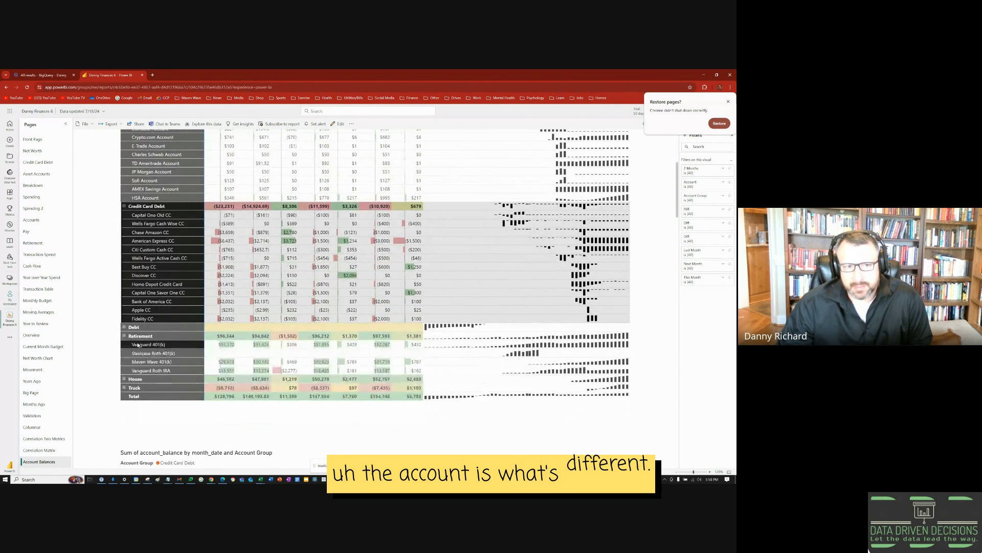
pyautogui.click(124, 379)
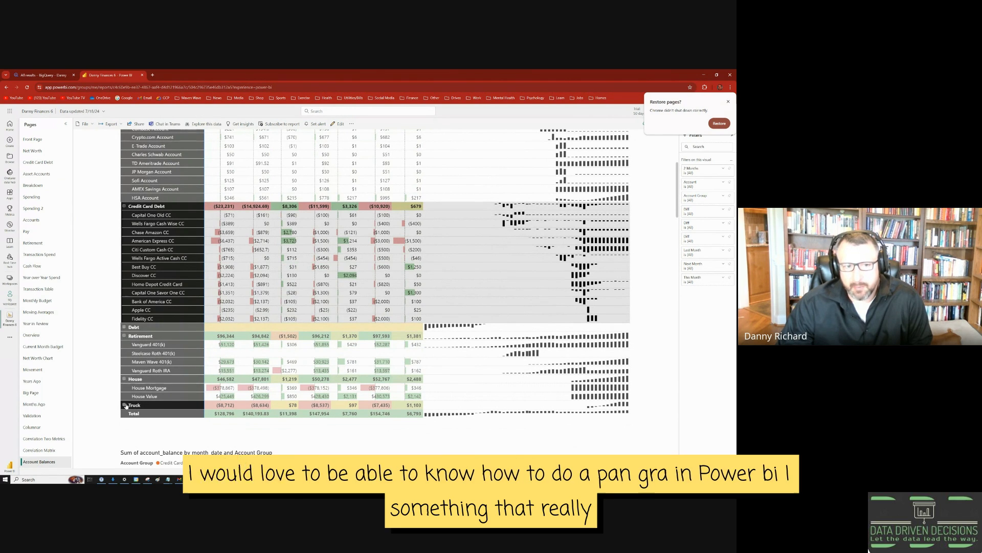
pyautogui.click(124, 405)
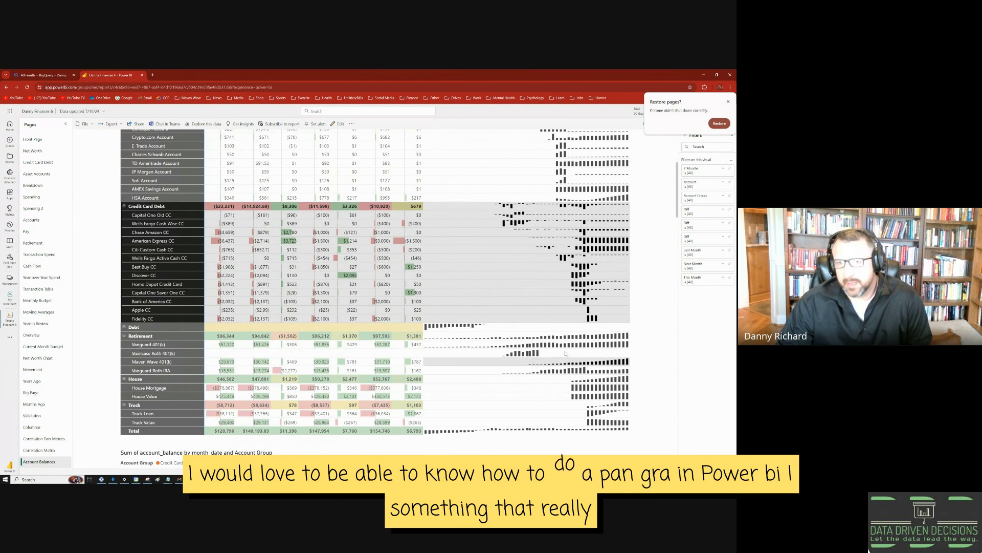
pyautogui.scroll(5, 487, 143)
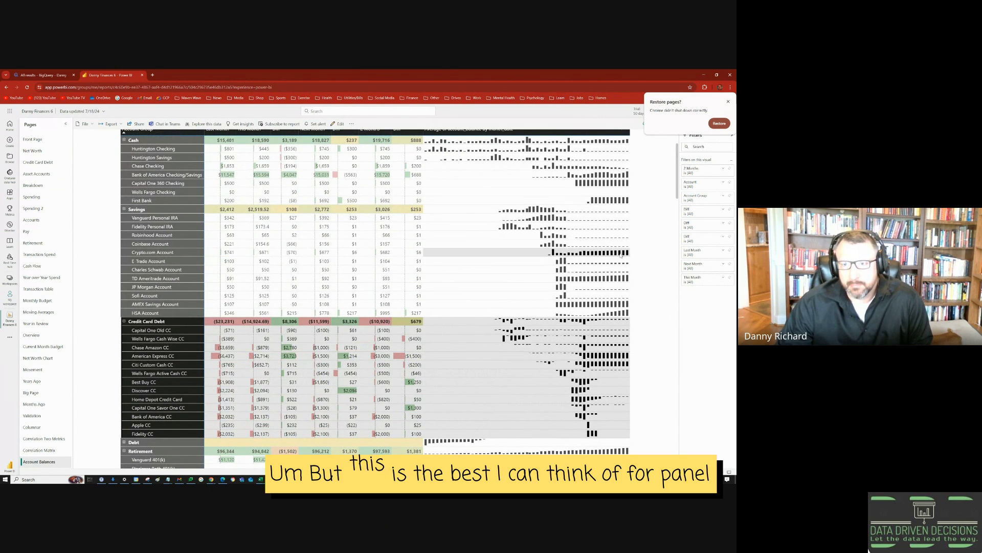
pyautogui.scroll(3, 639, 264)
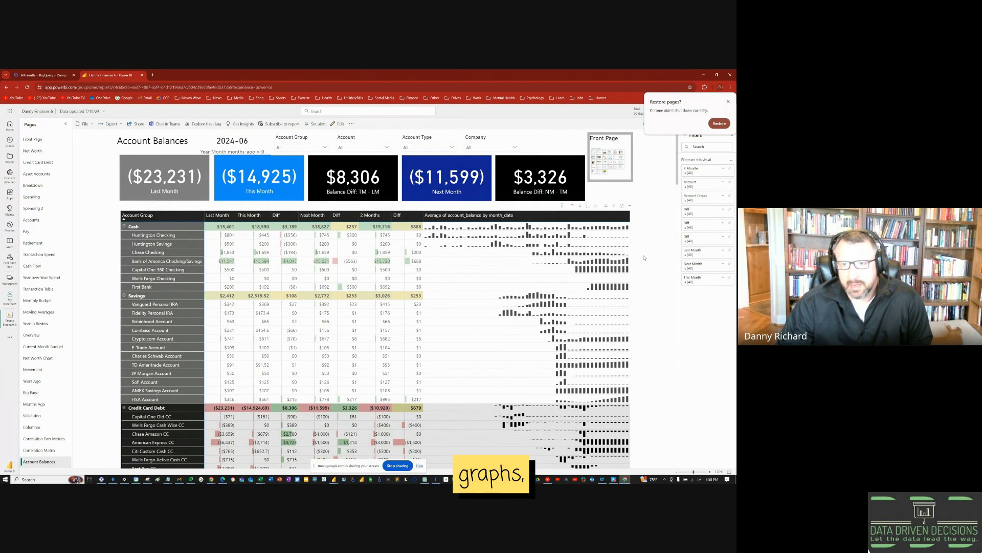
pyautogui.scroll(-2, 645, 258)
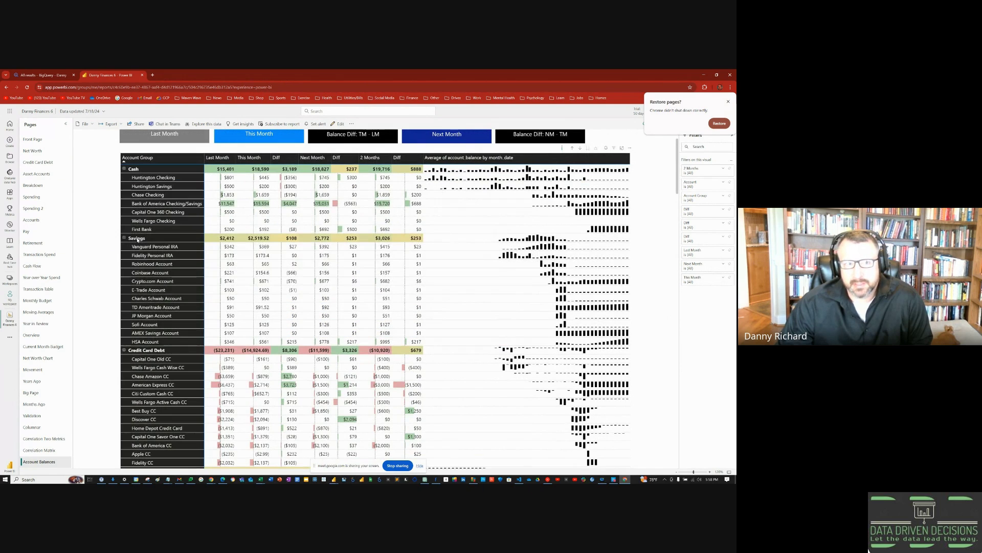
# Scroll the matrix down to the Retirement, House and Truck accounts and the $140,193.83 total row.
pyautogui.scroll(2, 651, 236)
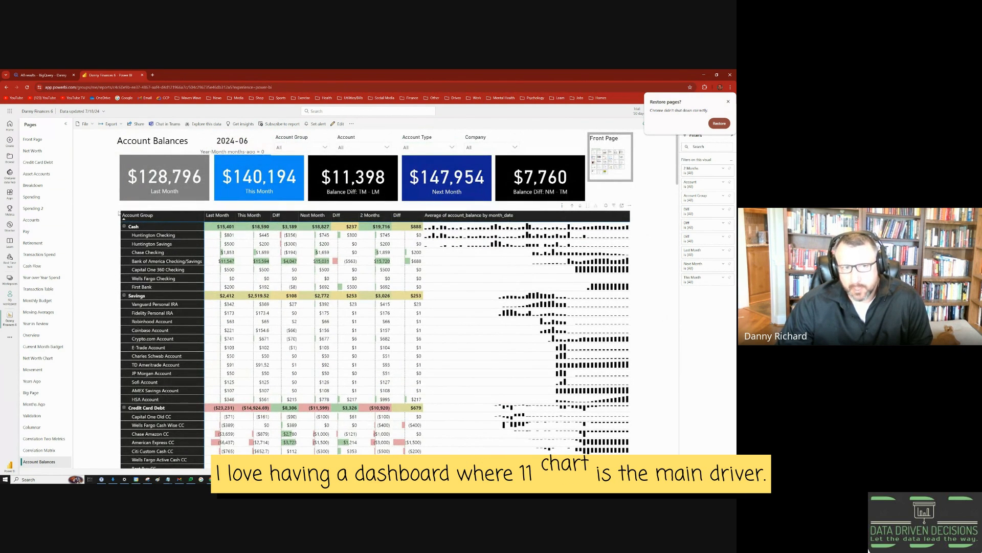
pyautogui.scroll(-7, 119, 213)
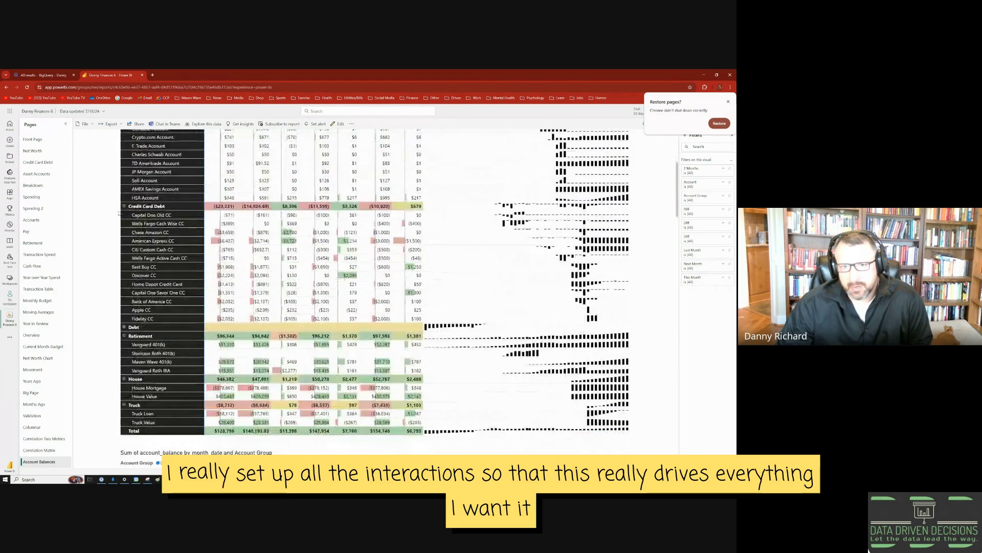
pyautogui.scroll(8, 119, 213)
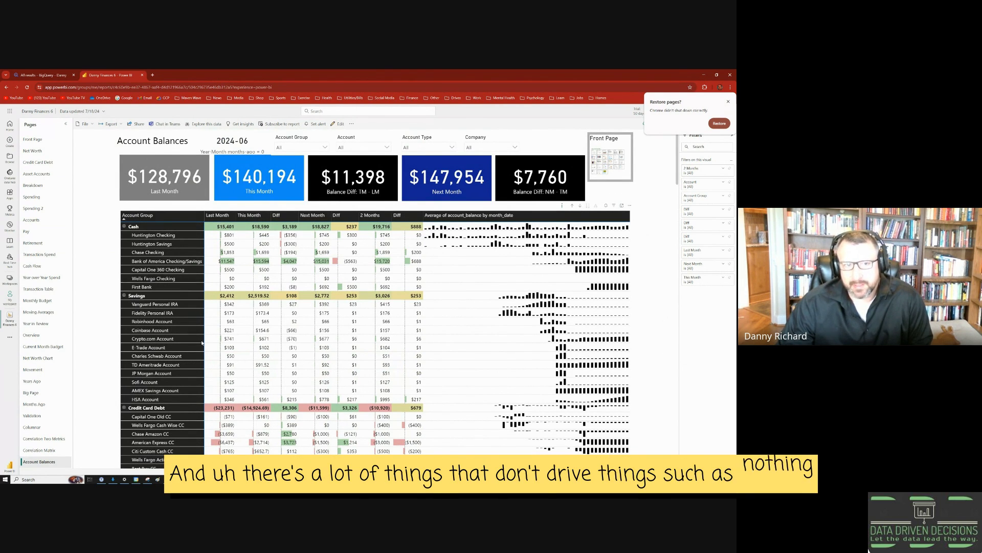
pyautogui.scroll(-2, 374, 339)
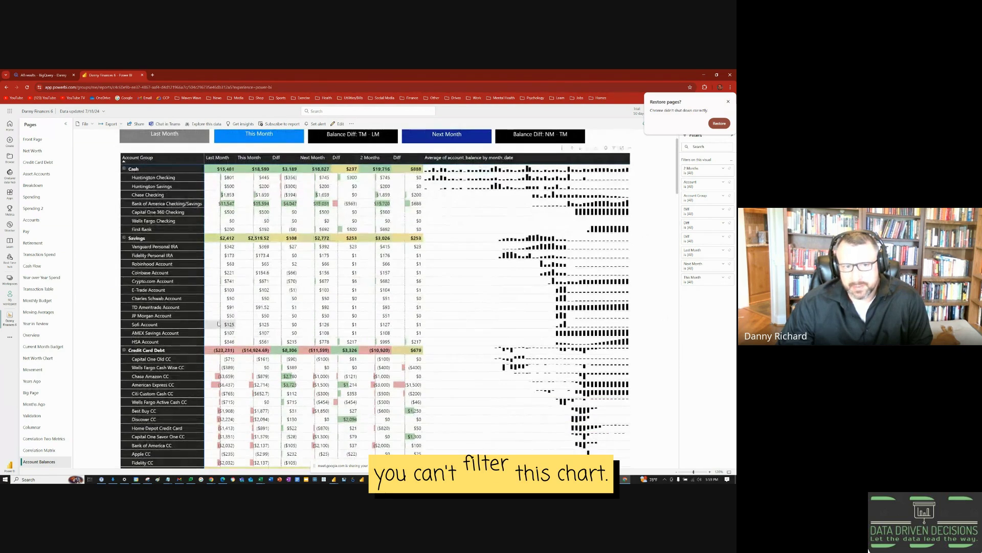
pyautogui.scroll(-3, 157, 343)
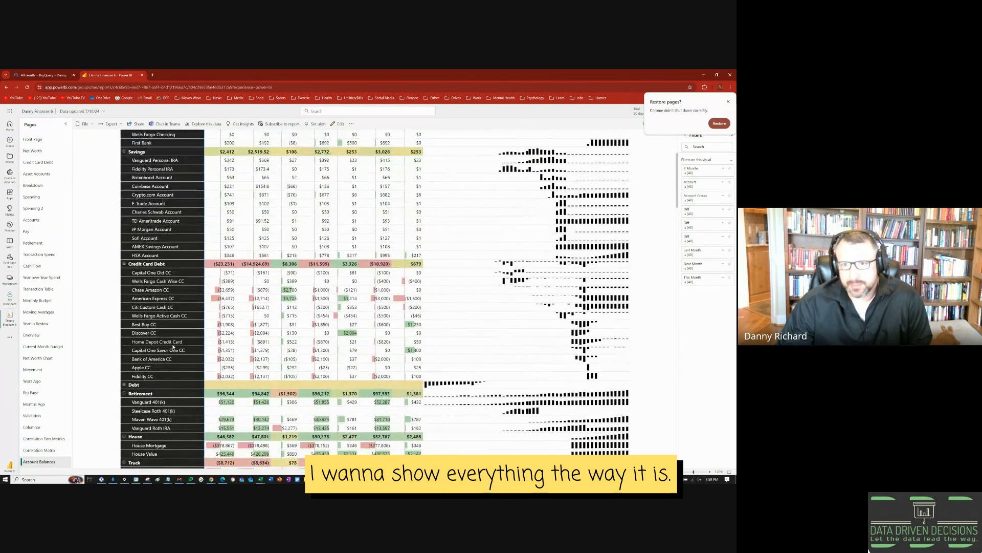
pyautogui.scroll(-1, 173, 347)
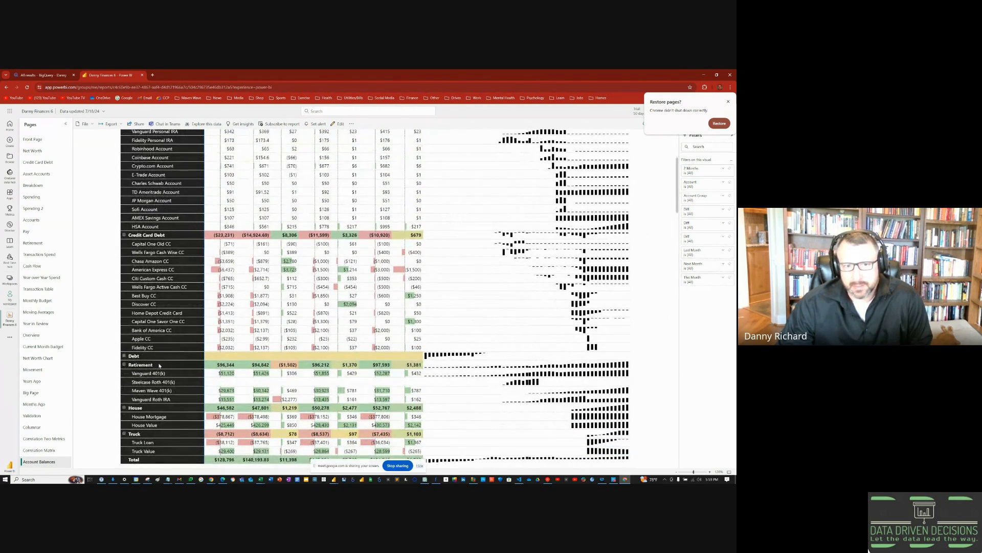
pyautogui.scroll(6, 241, 414)
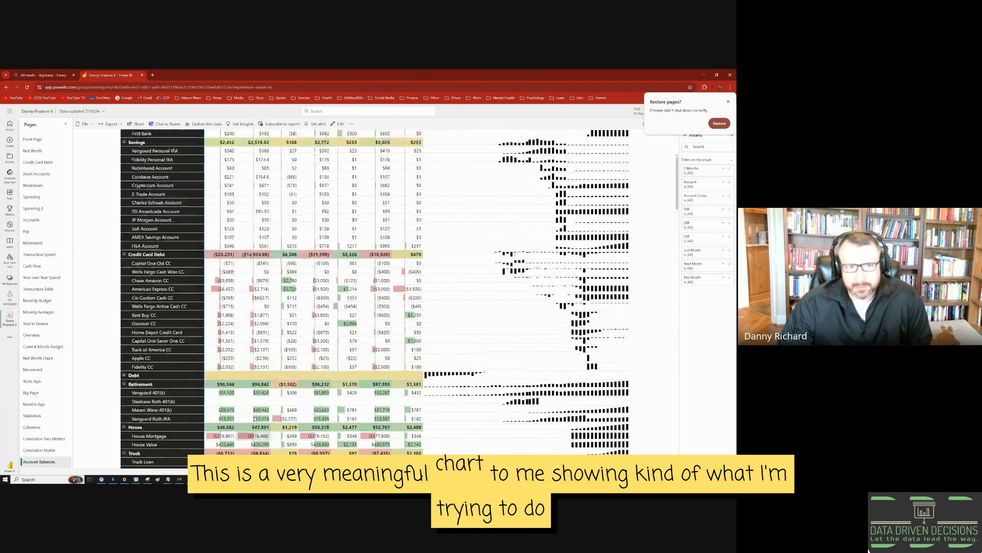
pyautogui.scroll(-7, 254, 417)
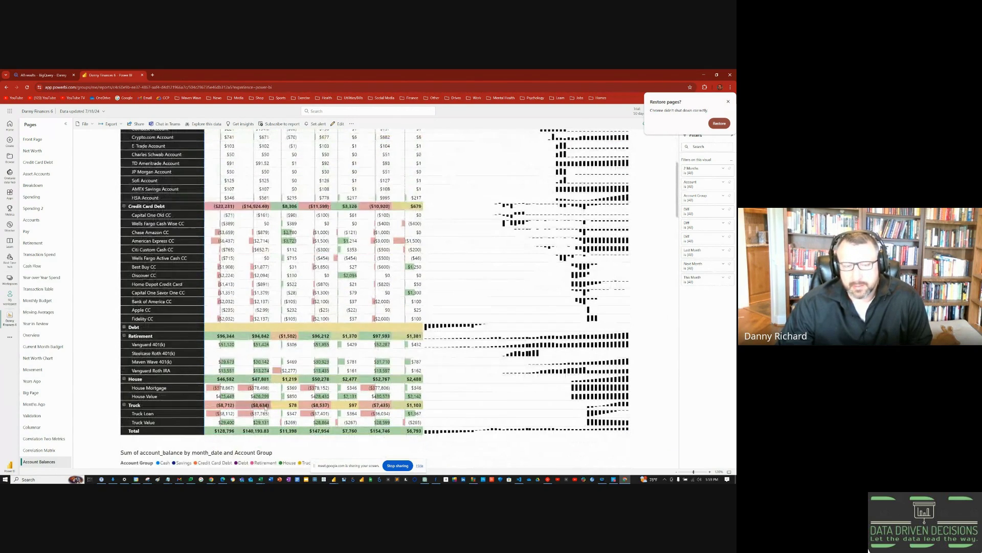
# Scroll down to the Account Group and Cash Account balance and difference bar charts.
pyautogui.scroll(-3, 258, 414)
pyautogui.scroll(-12, 265, 408)
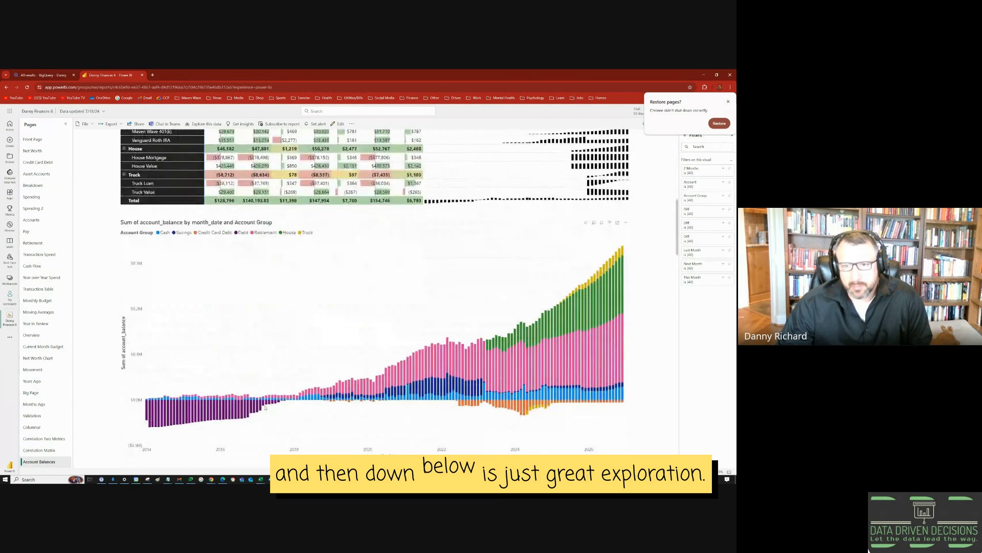
pyautogui.scroll(-9, 264, 408)
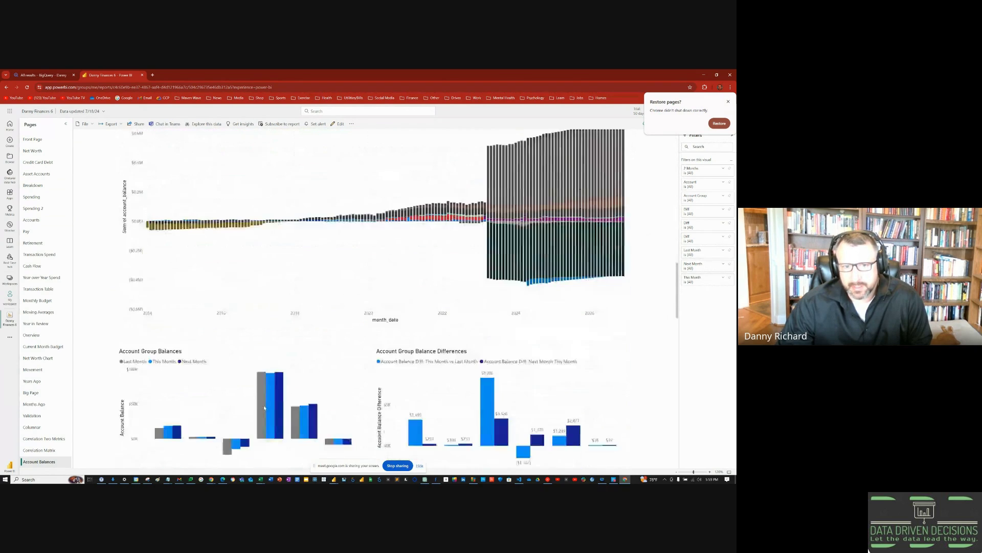
pyautogui.scroll(-2, 264, 407)
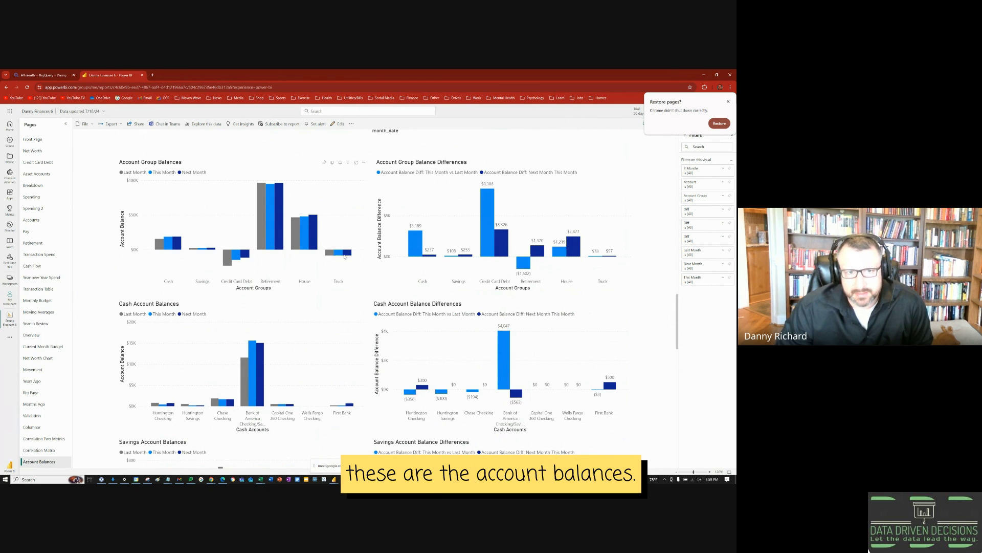
pyautogui.moveTo(176, 245)
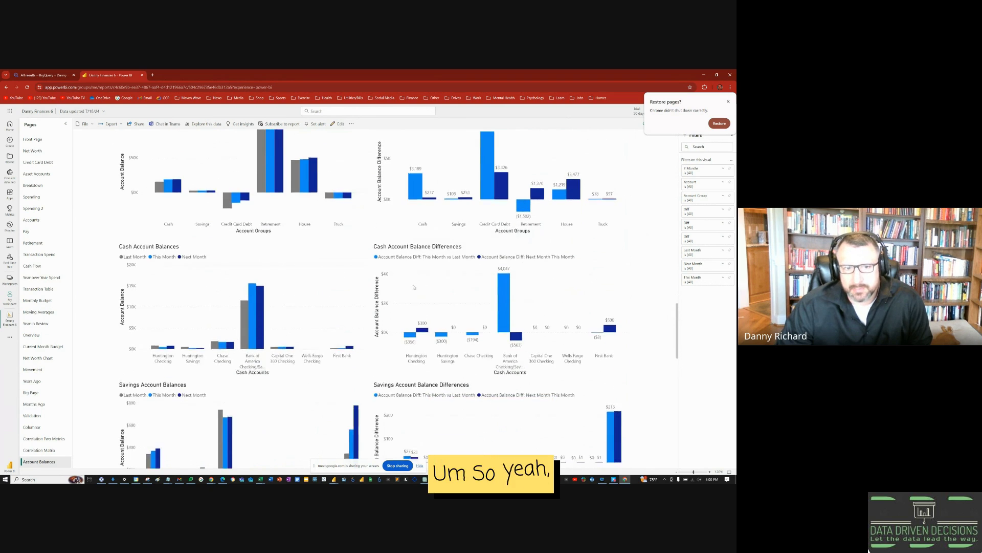
pyautogui.scroll(-2, 273, 331)
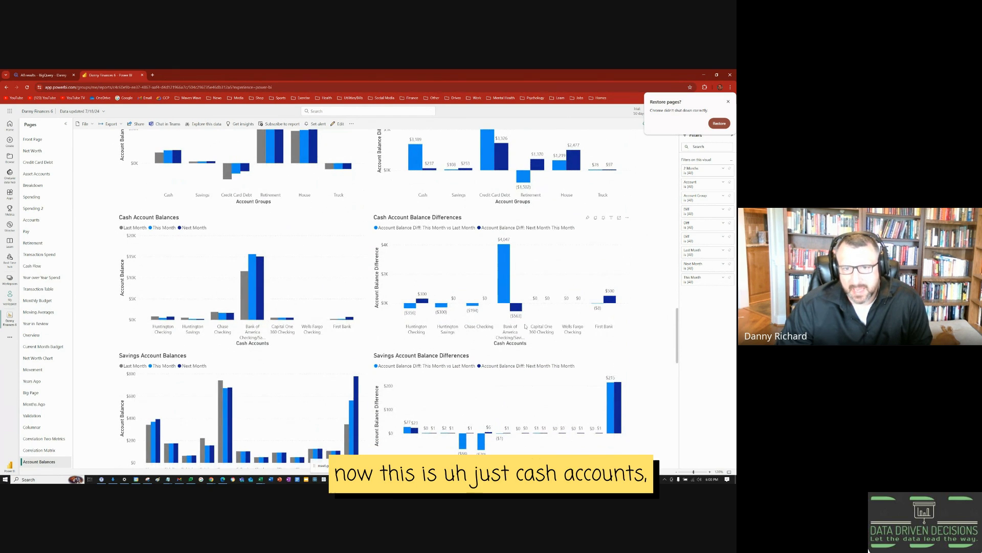
pyautogui.scroll(-3, 330, 346)
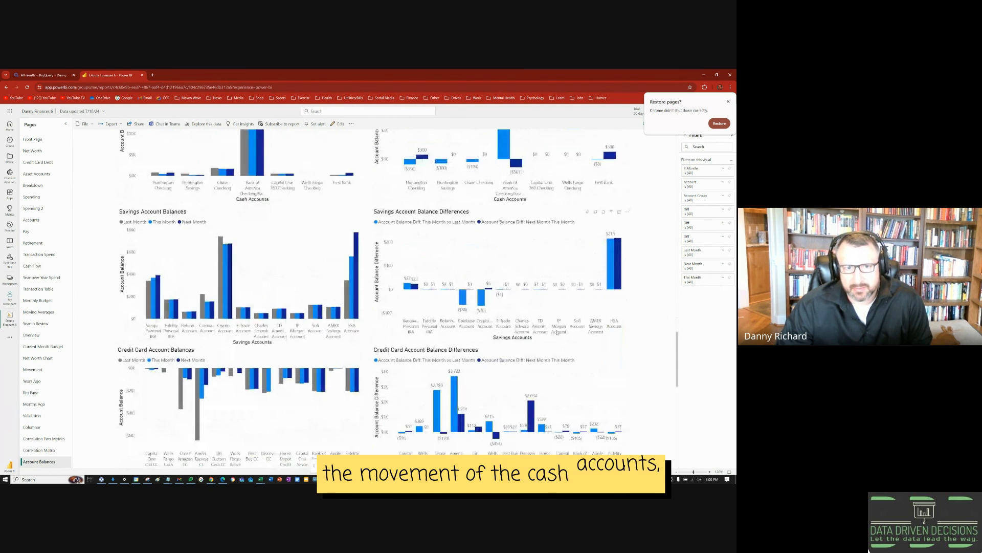
pyautogui.scroll(-1, 524, 347)
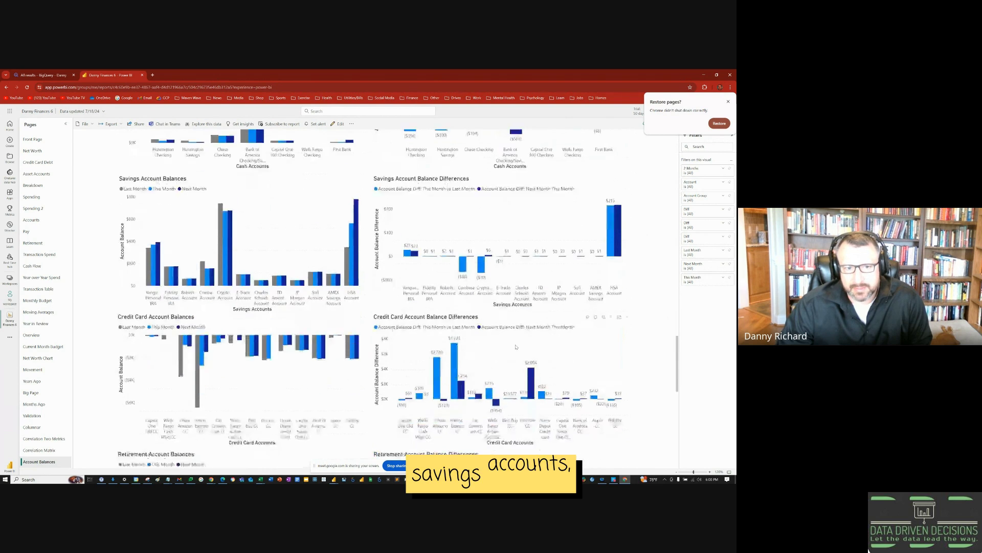
pyautogui.scroll(-2, 468, 425)
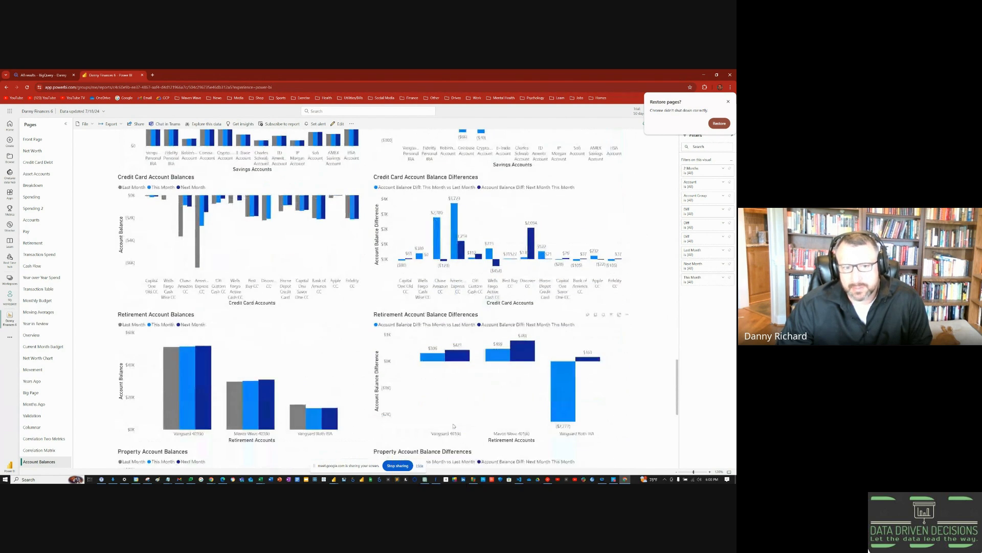
pyautogui.scroll(-2, 422, 441)
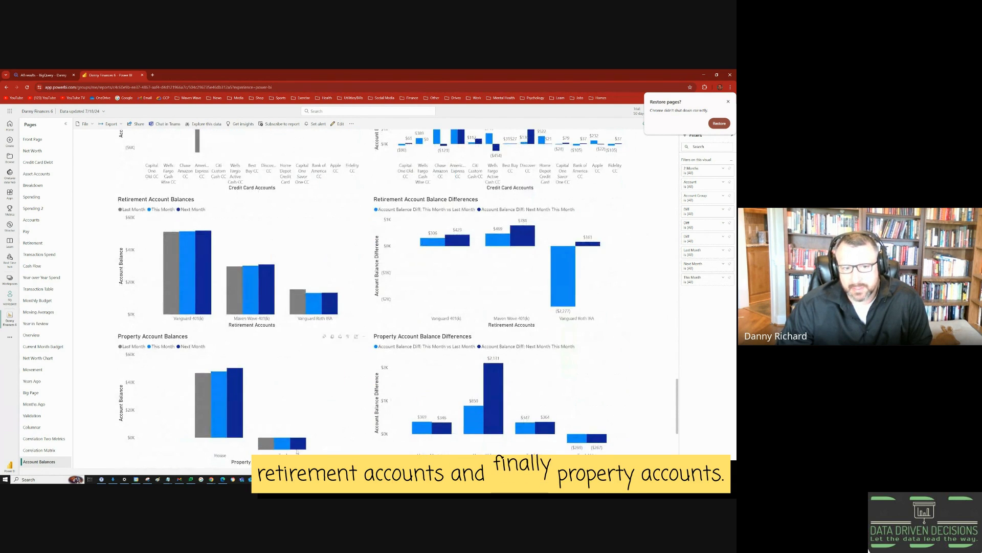
pyautogui.scroll(-1, 494, 424)
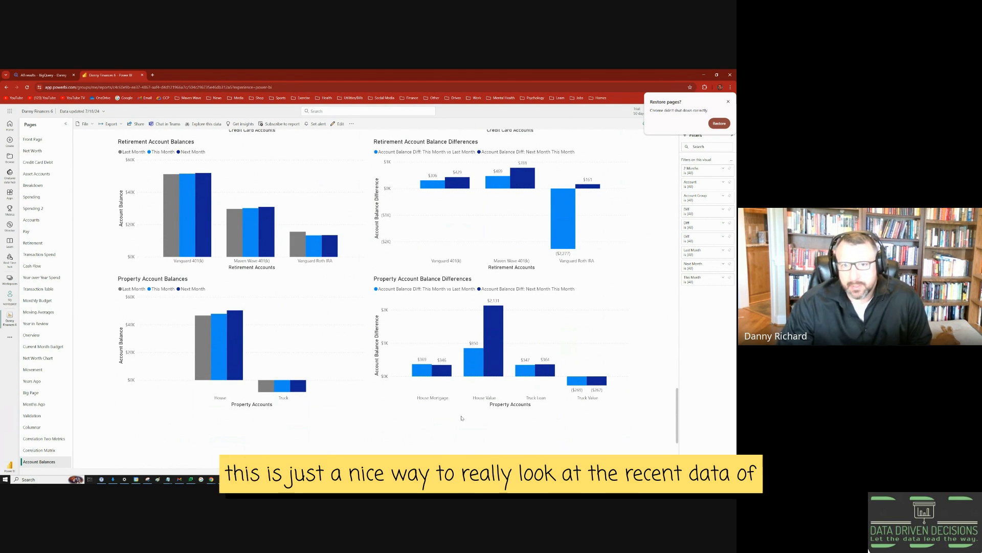
pyautogui.scroll(4, 395, 422)
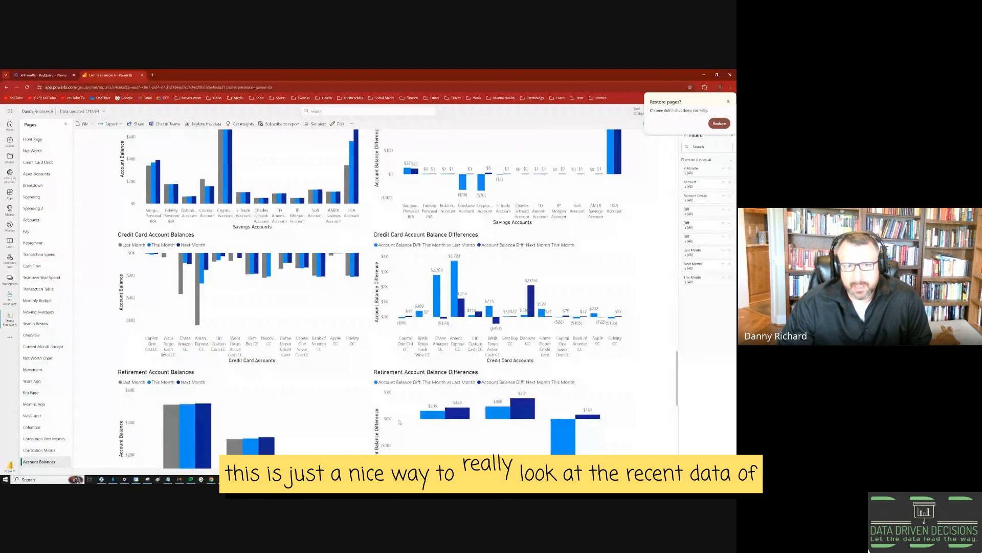
pyautogui.scroll(7, 399, 422)
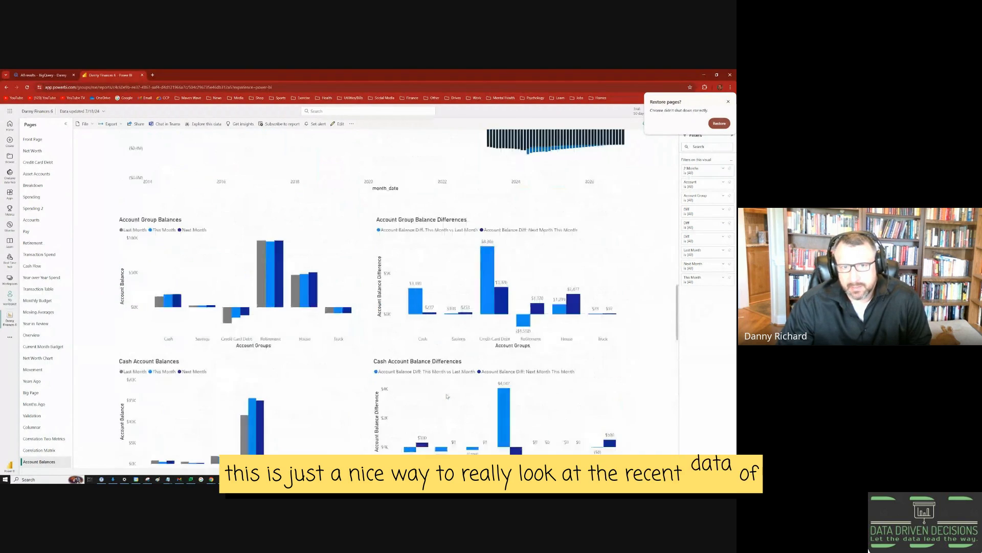
# Scroll back up to the KPI cards and the Cash, Savings and Credit Card Debt matrix rows.
pyautogui.scroll(6, 447, 396)
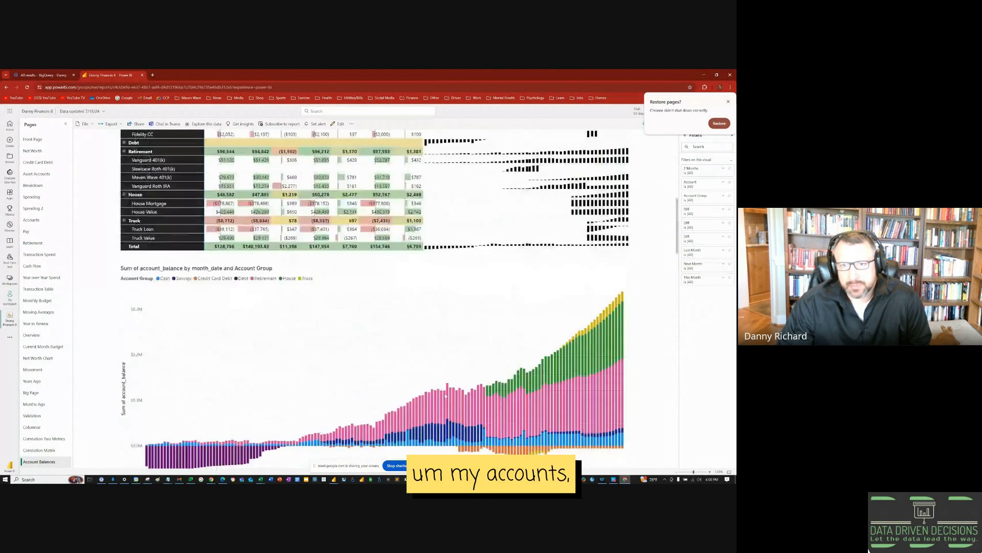
pyautogui.scroll(7, 445, 396)
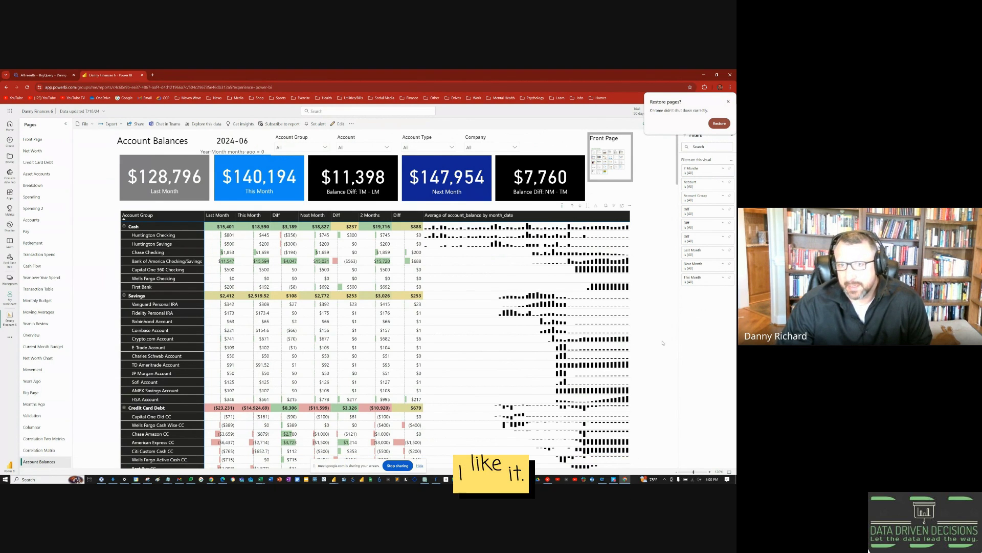
pyautogui.scroll(-1, 662, 343)
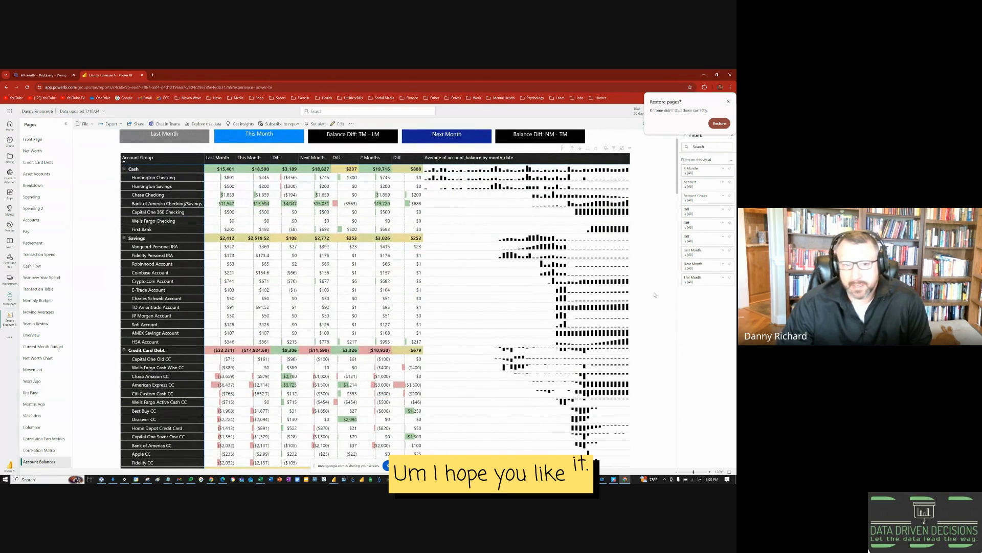